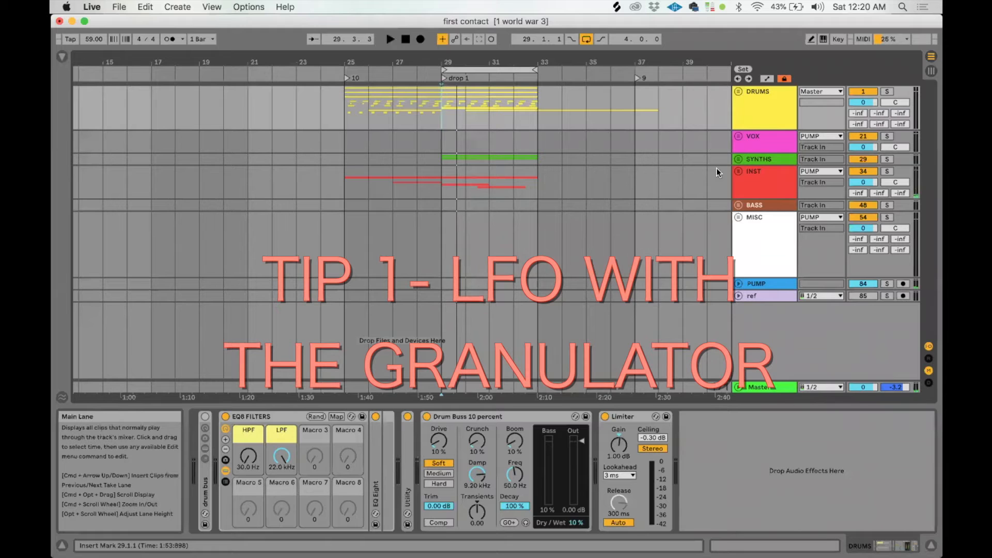
# - Unfold the INST group, solo track 39 Granulator and play its Granulator II 5 clip from 25.1.1
pyautogui.click(738, 171)
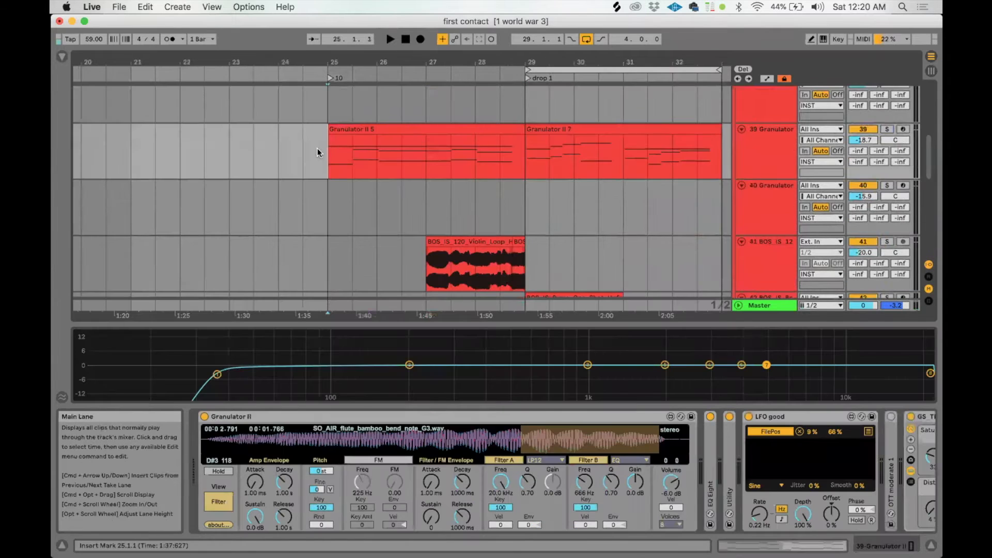
pyautogui.press('space')
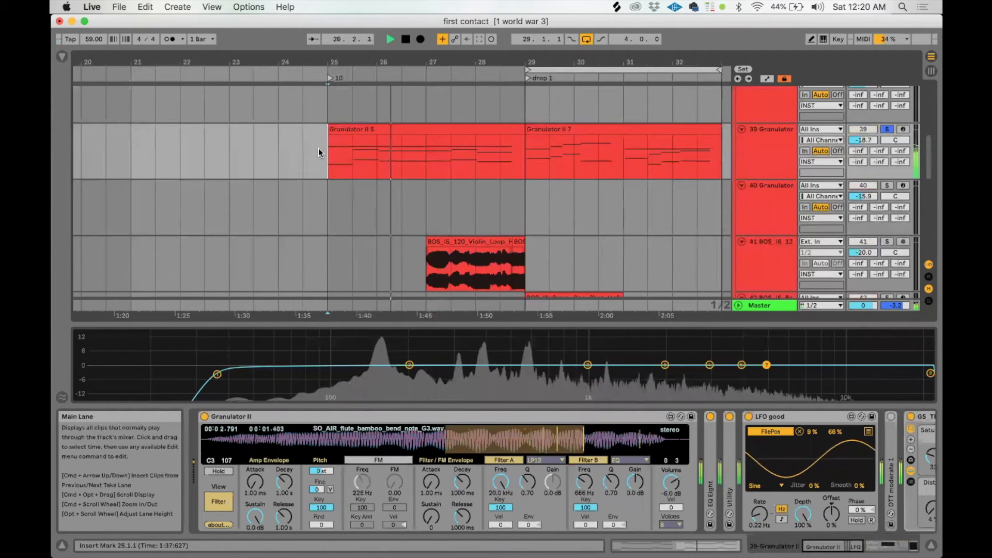
pyautogui.press('space')
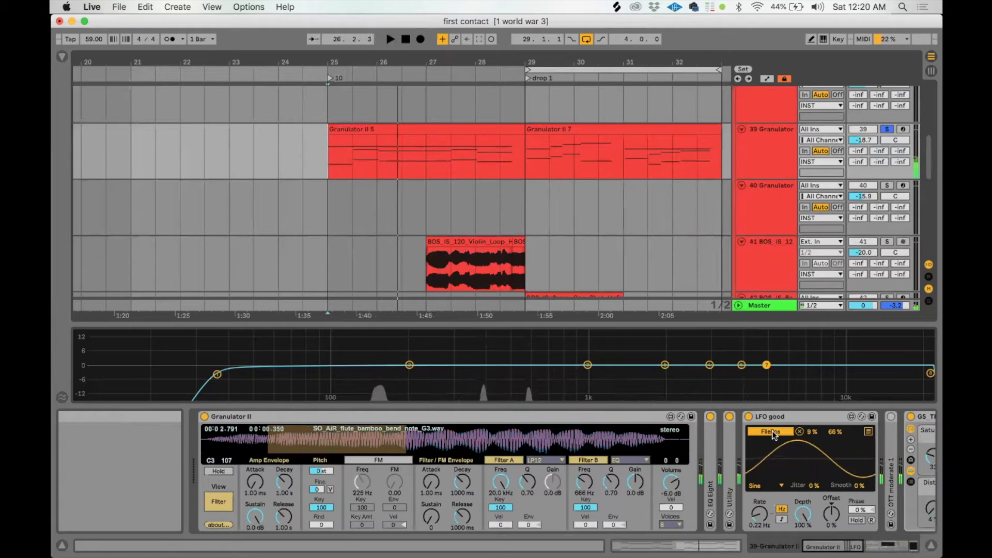
pyautogui.click(781, 417)
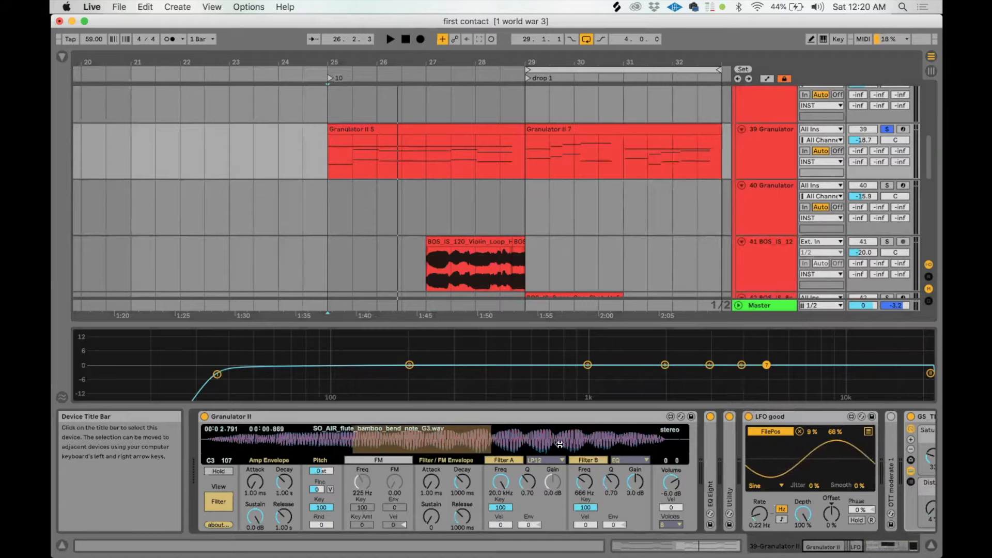
pyautogui.click(362, 128)
pyautogui.press('space')
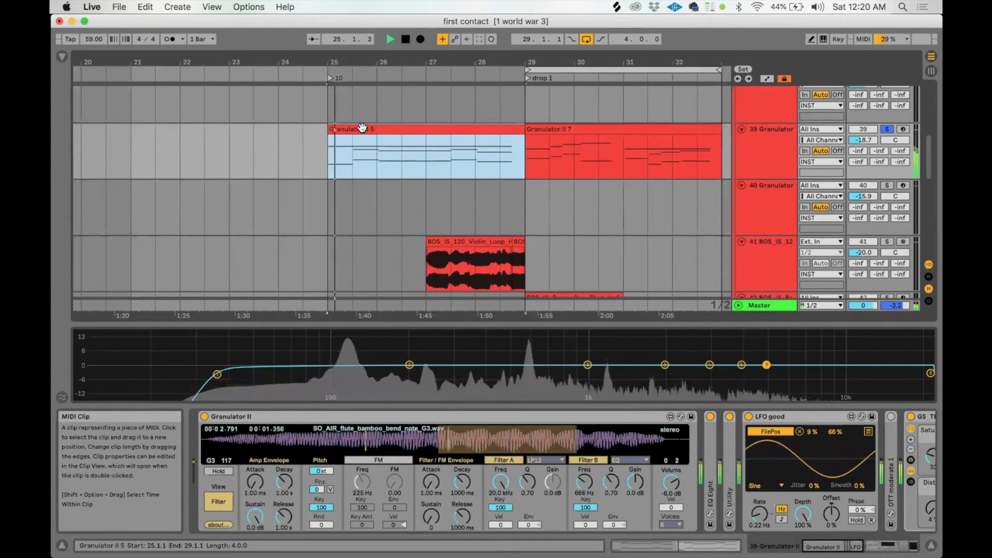
# - Compare the Granulator clip's playback with the LFO good device switched off and on
pyautogui.click(748, 416)
pyautogui.press('space')
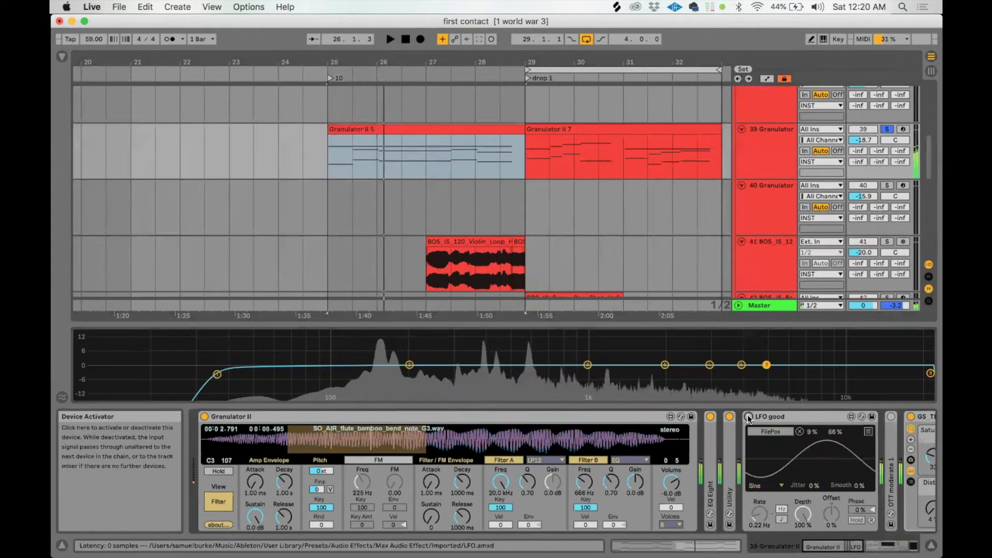
pyautogui.click(749, 417)
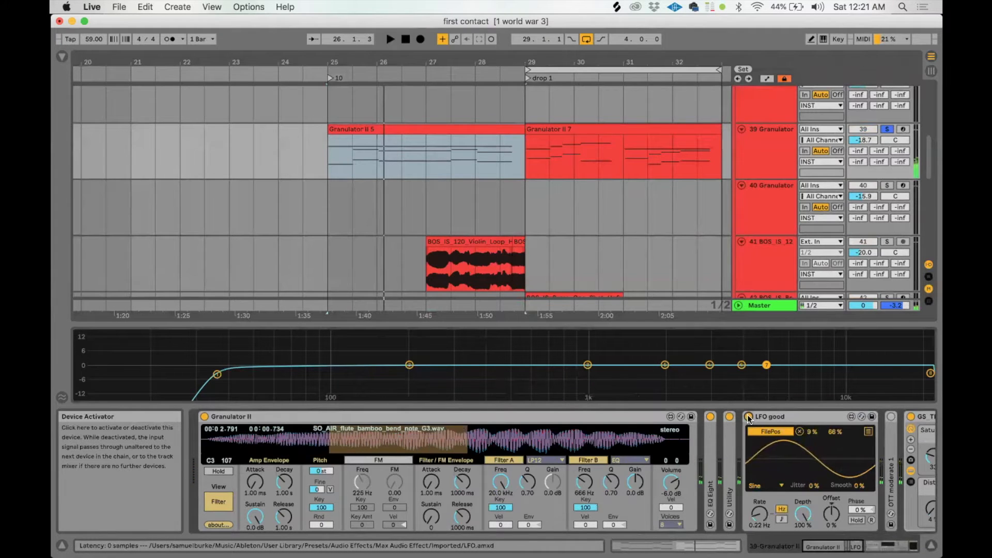
pyautogui.click(748, 417)
pyautogui.press('space')
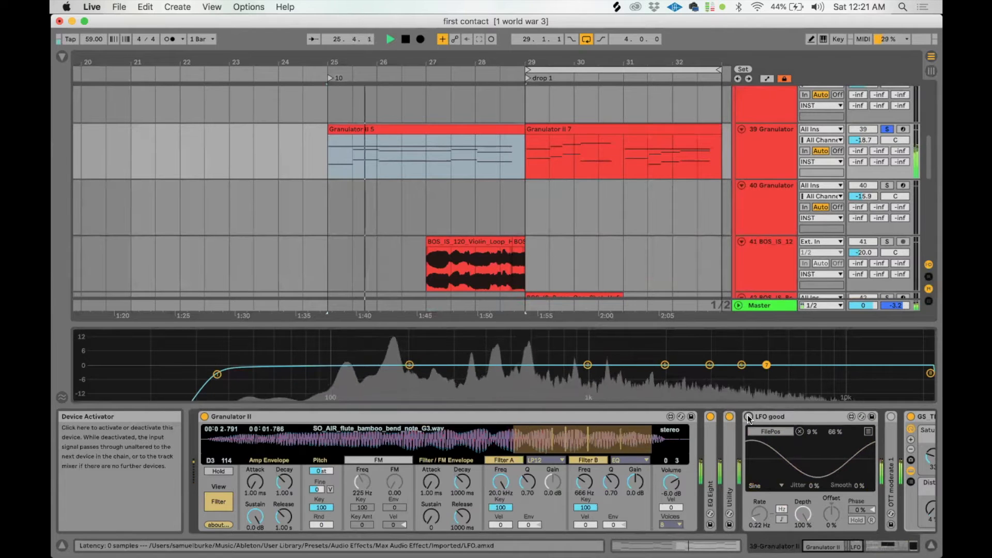
pyautogui.click(749, 416)
# - Show Granulator II's Grain view and the track's ValhallaShimmer reverb settings while auditioning the sound
pyautogui.click(219, 502)
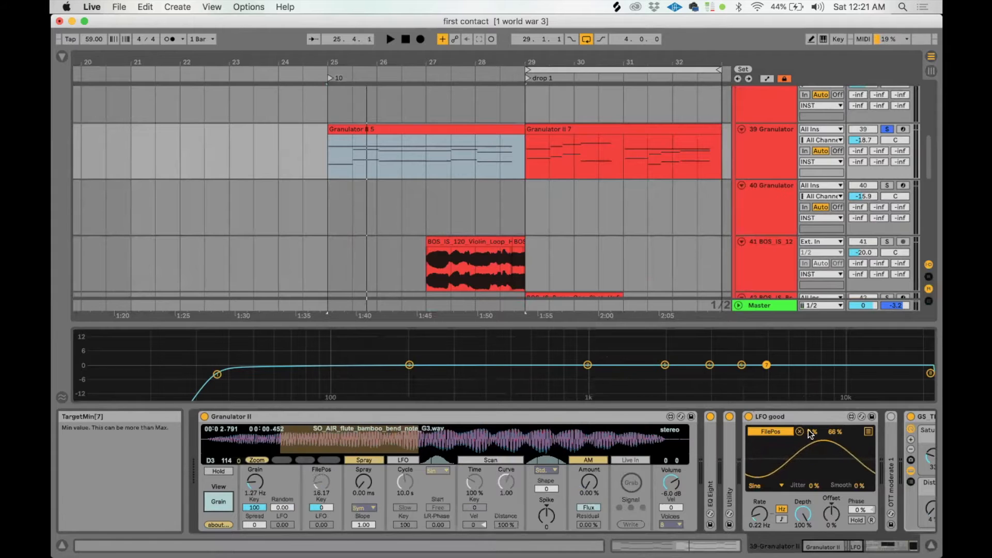
pyautogui.click(796, 413)
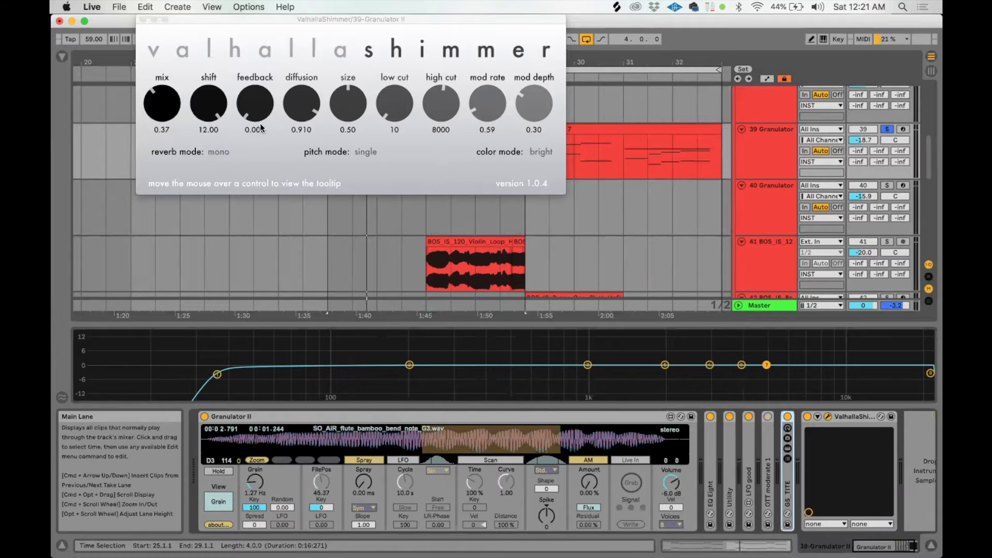
pyautogui.press('space')
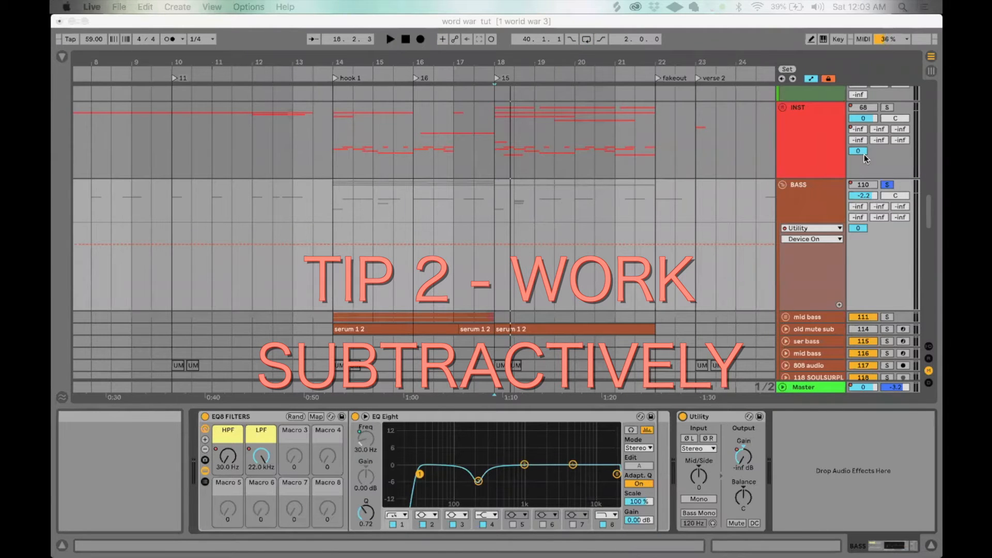
# - Unfold the INST group and display its Utility Gain automation in the arrangement
pyautogui.click(784, 183)
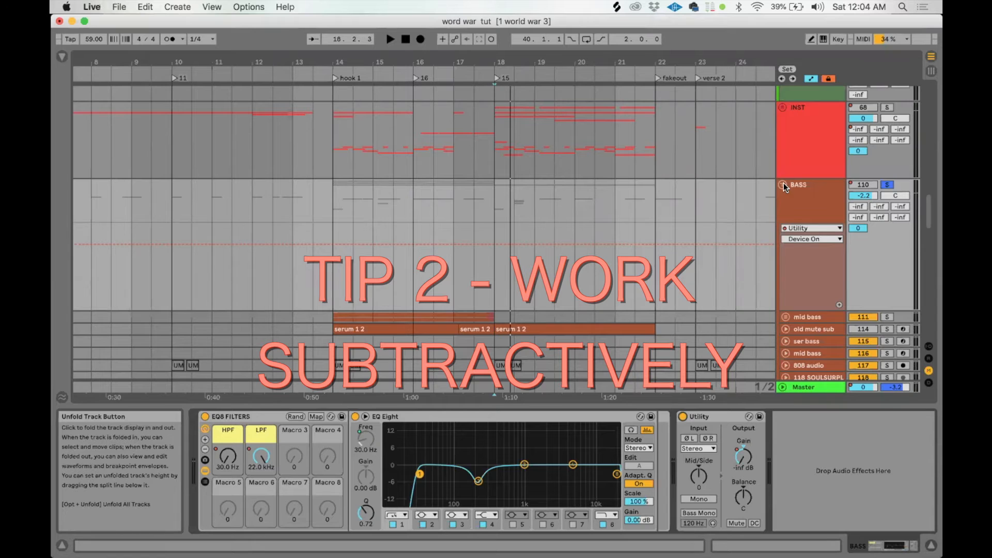
pyautogui.moveTo(507, 154); pyautogui.dragTo(665, 131)
pyautogui.click(797, 127)
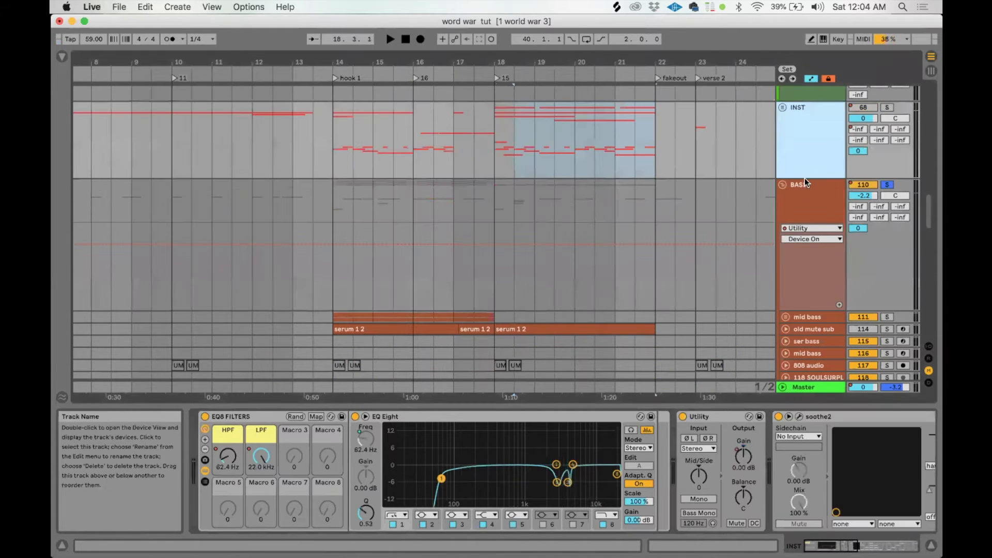
pyautogui.press('u')
pyautogui.click(863, 107)
pyautogui.press('super+z')
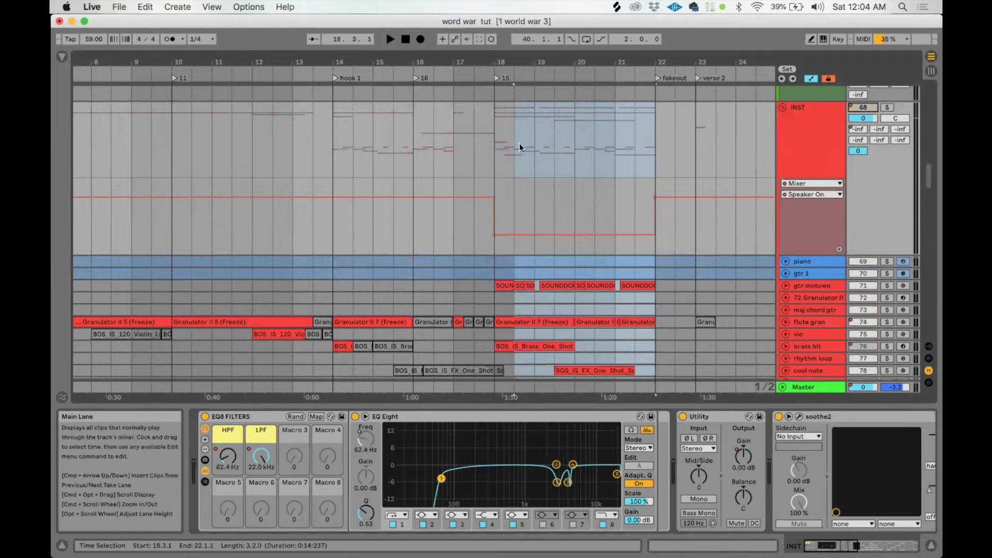
pyautogui.click(499, 151)
pyautogui.click(741, 466)
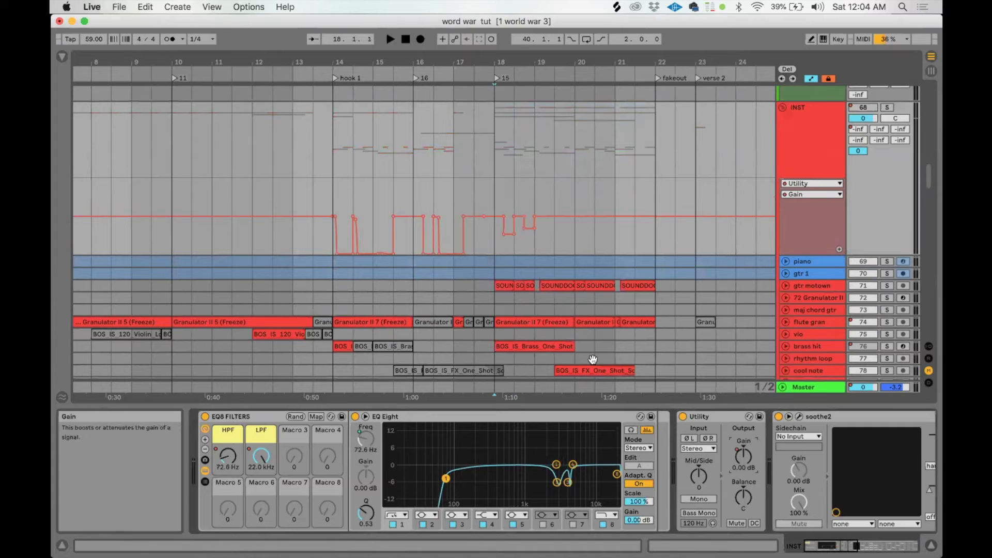
# - Solo the INST group and audition its gain automation cuts from 14.1.1, 15.3.1 and 16.1.1
pyautogui.moveTo(397, 63); pyautogui.dragTo(458, 145)
pyautogui.click(314, 169)
pyautogui.press('space')
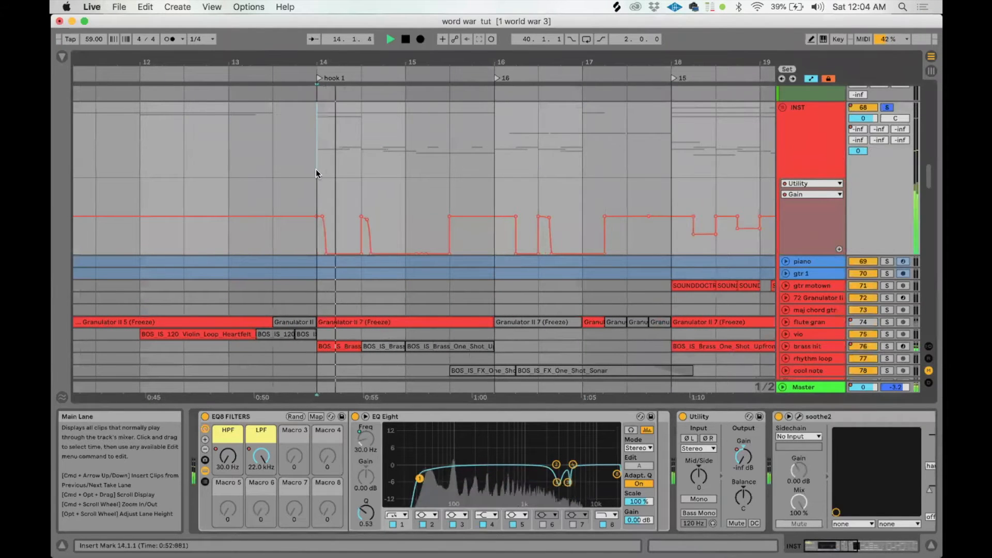
pyautogui.press('space')
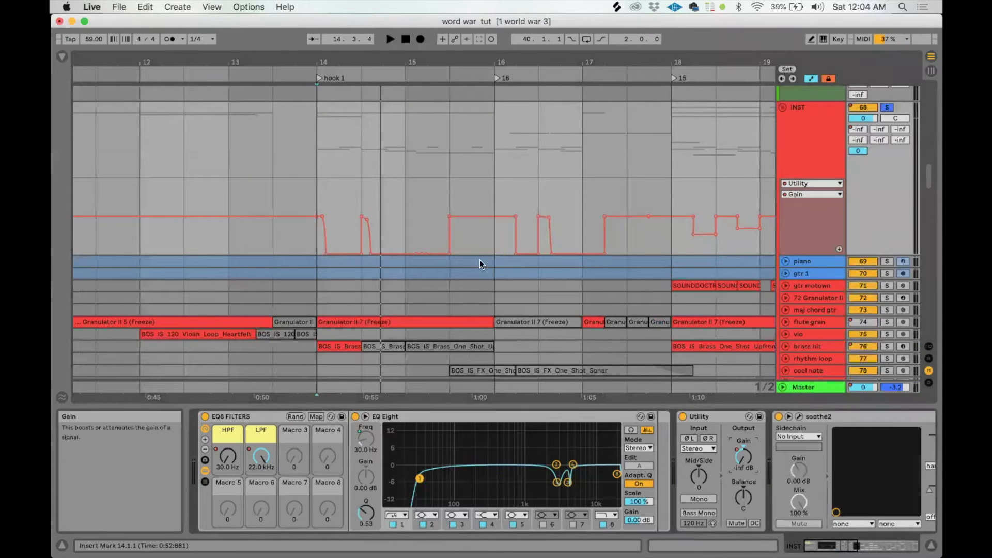
pyautogui.click(447, 186)
pyautogui.press('space')
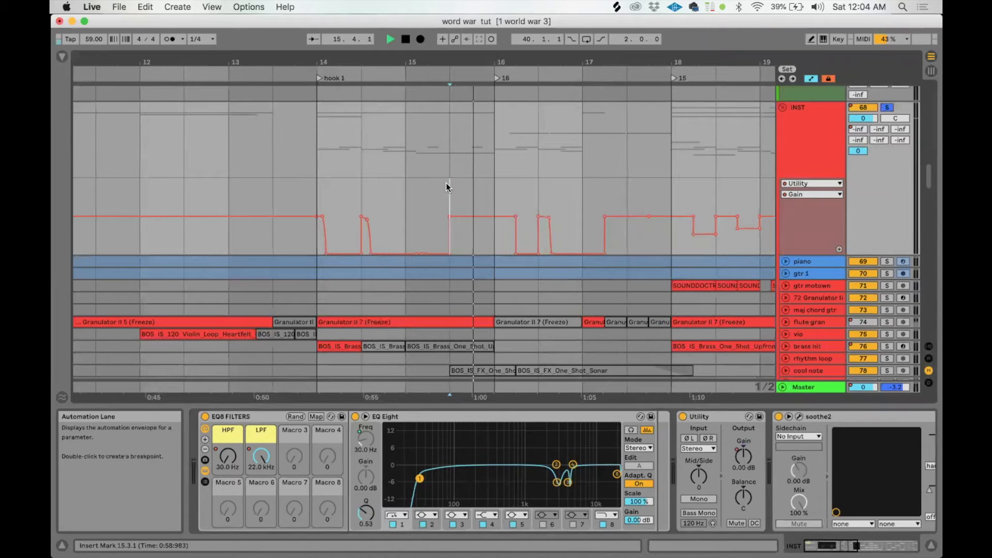
pyautogui.click(503, 188)
pyautogui.press('space')
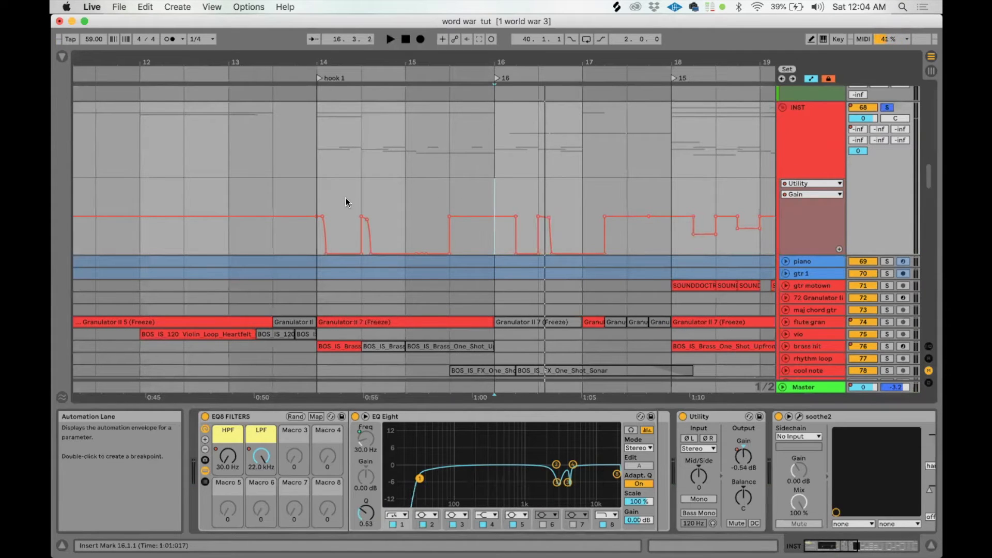
# - Highlight sections of the INST gain automation between 14.1.1 and 18.1.1 and narrow the grid to 1/4
pyautogui.moveTo(321, 191); pyautogui.dragTo(652, 195)
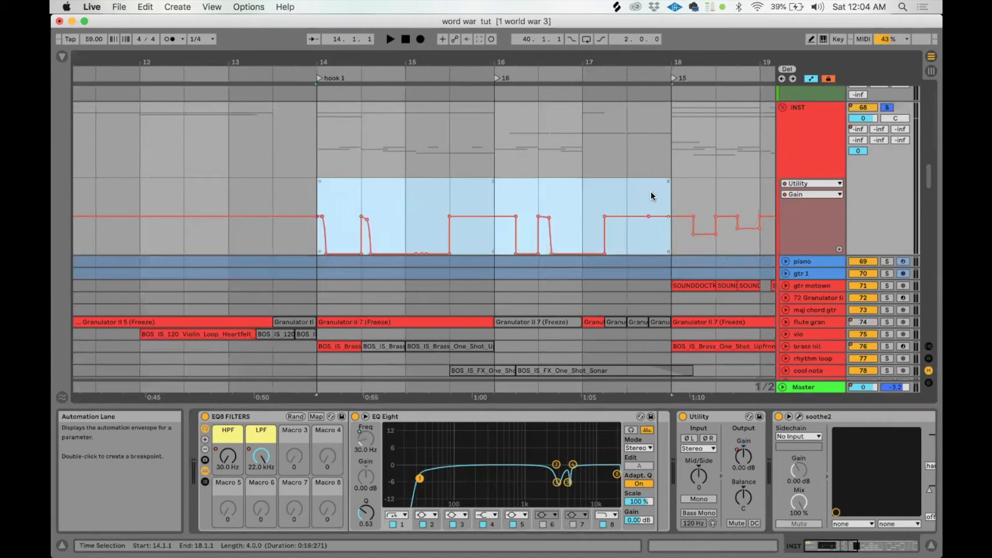
pyautogui.moveTo(321, 199); pyautogui.dragTo(412, 206)
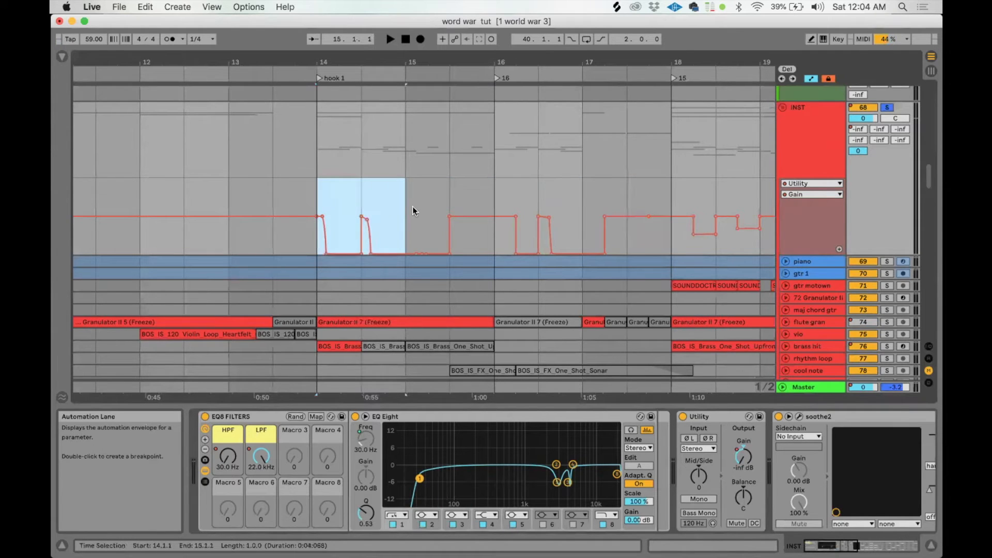
pyautogui.moveTo(315, 201); pyautogui.dragTo(467, 206)
pyautogui.press('super+1')
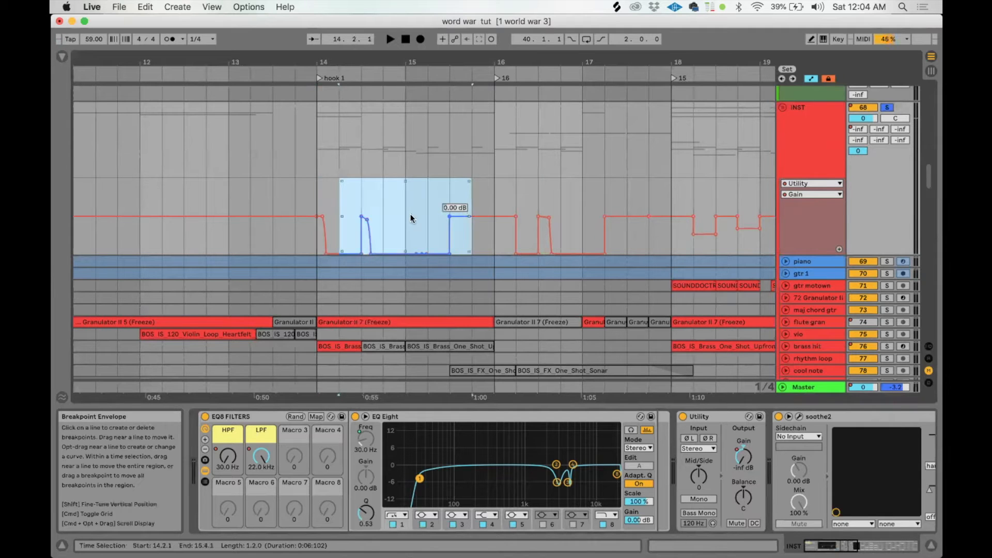
# - Display the BASS group's Utility Gain automation and play it from 18.1.1
pyautogui.scroll(-5, 618, 278)
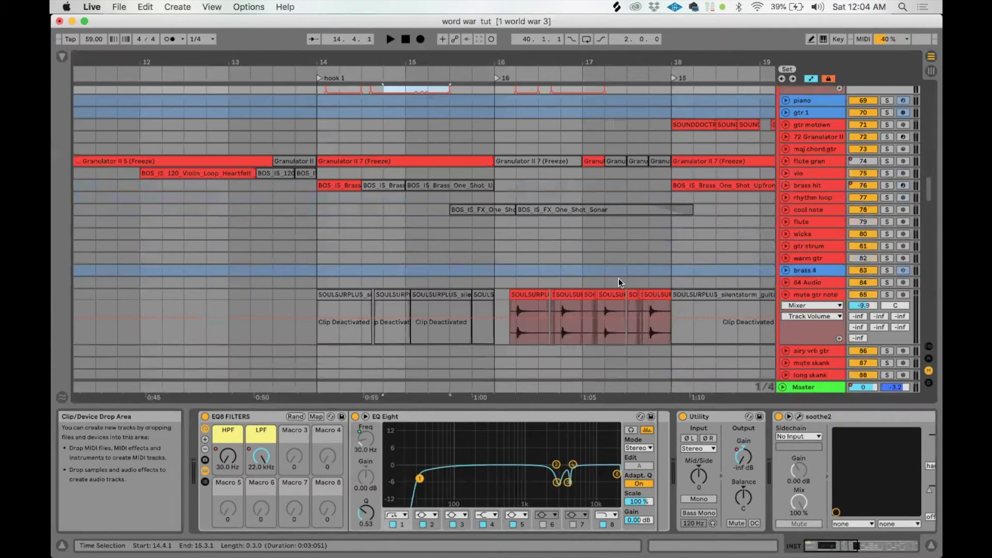
pyautogui.scroll(-15, 653, 292)
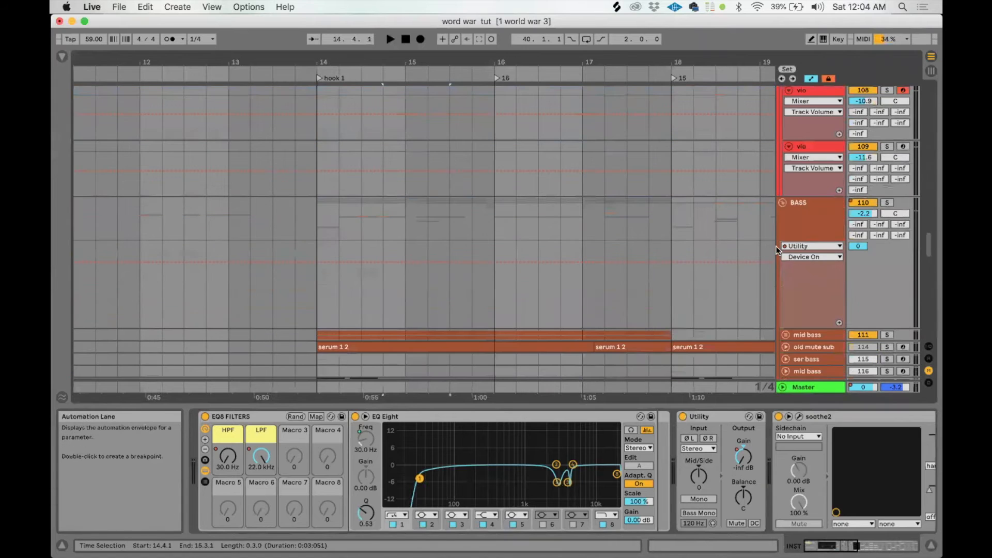
pyautogui.click(788, 225)
pyautogui.press('space')
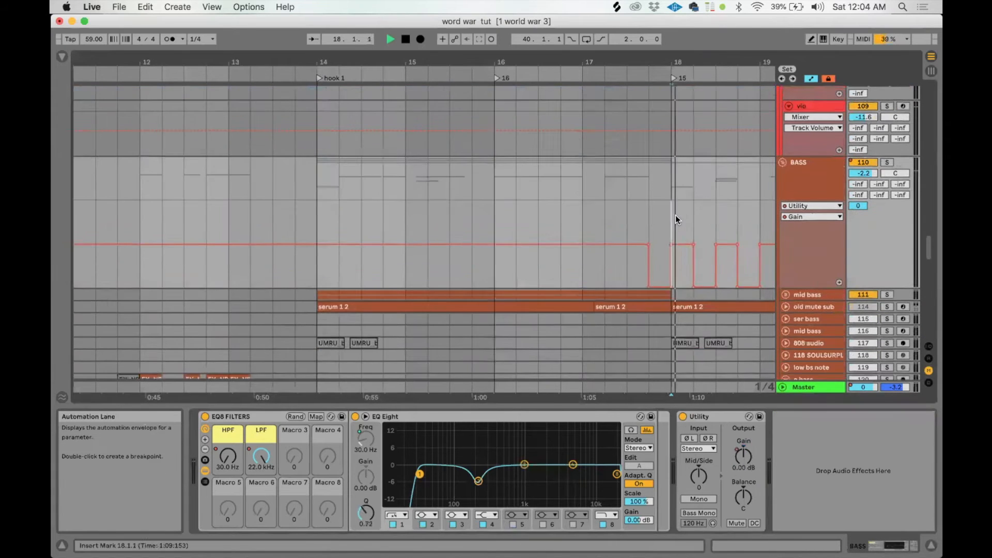
pyautogui.hscroll(3, 675, 215)
pyautogui.press('space')
# - Audition the BASS group's gain cuts through bar 18 and highlight the gap from 18.4.1 to 19.1.1
pyautogui.click(643, 213)
pyautogui.press('space')
pyautogui.hscroll(2, 644, 213)
pyautogui.hscroll(2, 644, 212)
pyautogui.press('space')
pyautogui.click(644, 212)
pyautogui.press('space')
pyautogui.press('space')
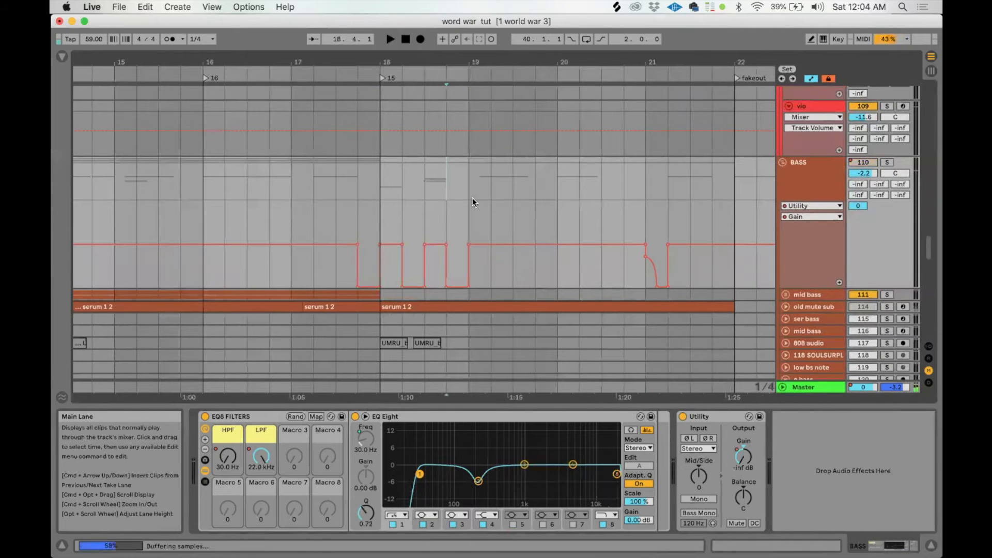
pyautogui.click(465, 204)
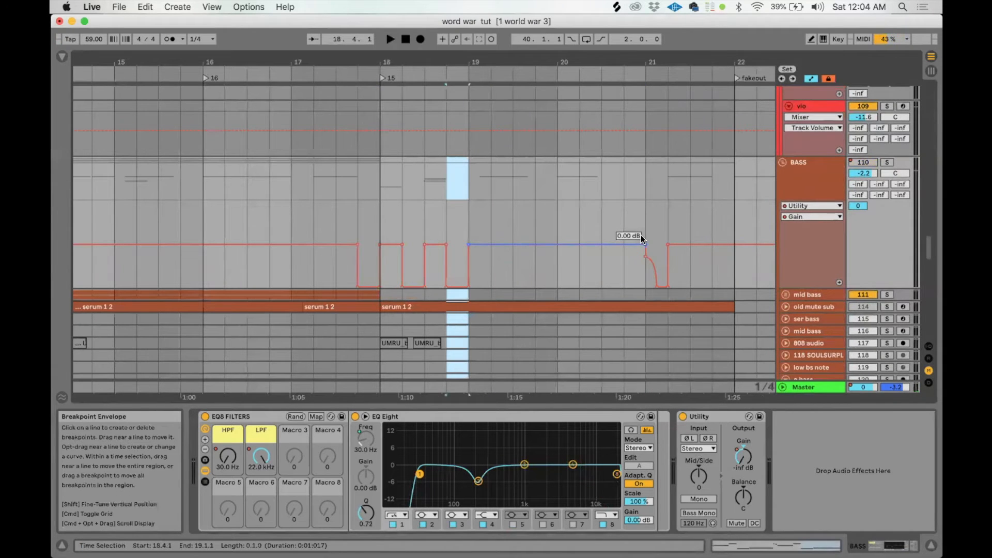
pyautogui.hscroll(2, 641, 234)
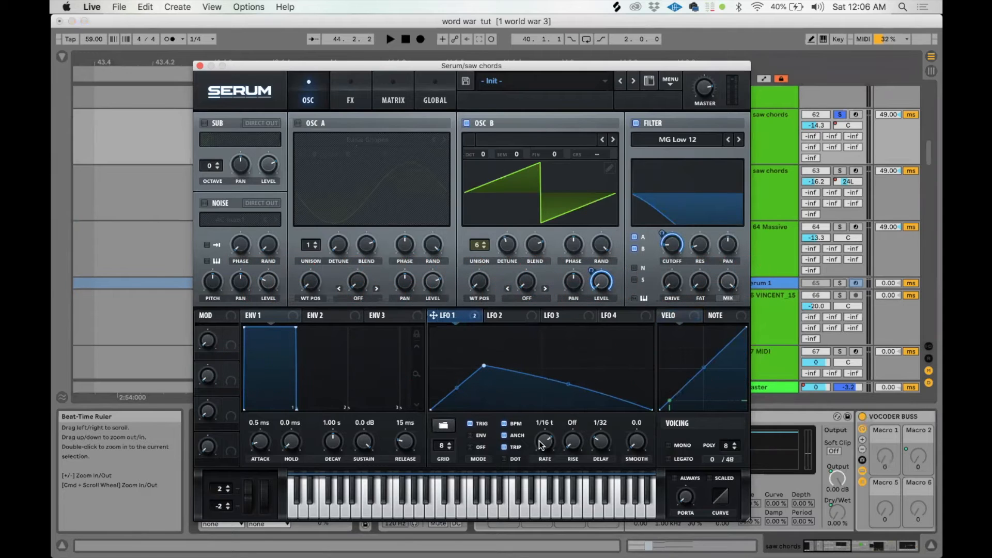
# - Close the Serum window and open the track 62 saw chords clip at bar 44 for note editing
pyautogui.click(200, 65)
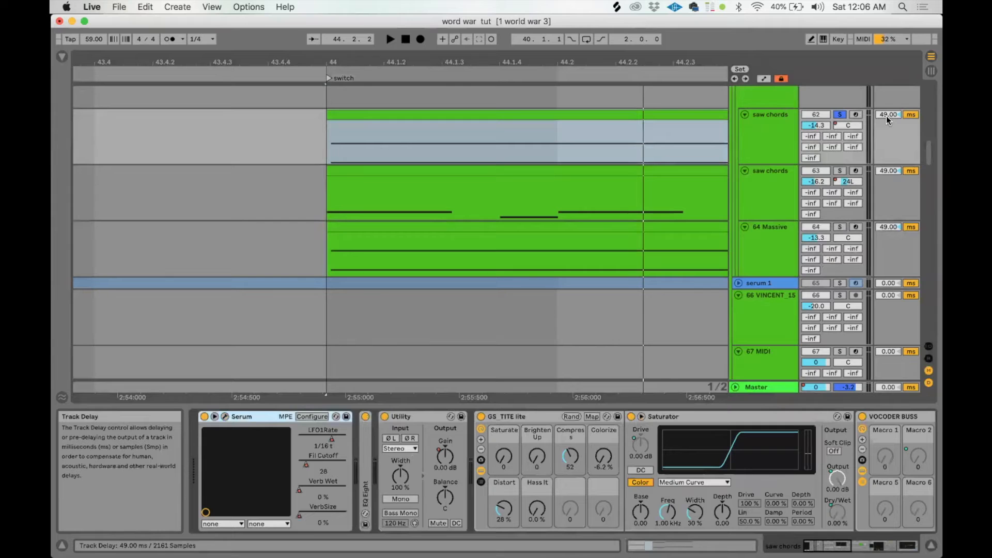
pyautogui.doubleClick(337, 116)
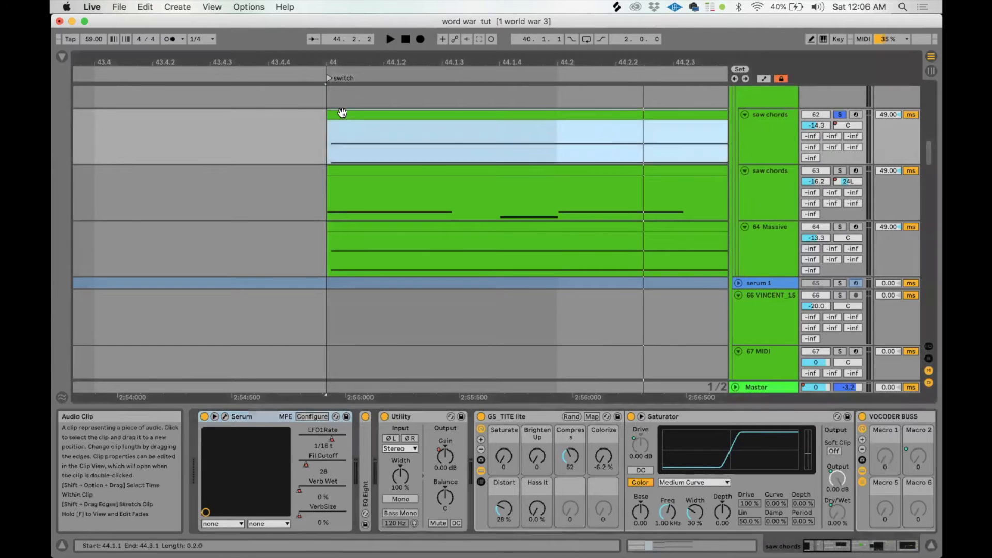
# - Audition the soloed saw chords clip from 44.1.1 with track 62's 49 ms delay applied
pyautogui.scroll(3, 506, 481)
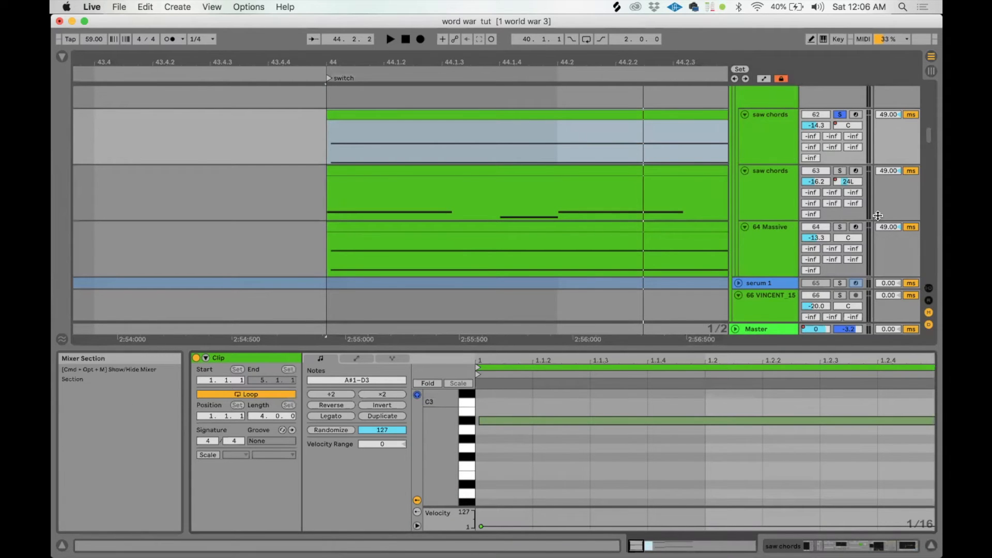
pyautogui.moveTo(929, 133); pyautogui.dragTo(898, 48)
pyautogui.keyDown('super'); pyautogui.click(840, 92); pyautogui.keyUp('super')
pyautogui.press('space')
pyautogui.moveTo(928, 96); pyautogui.dragTo(927, 129)
pyautogui.moveTo(584, 93); pyautogui.dragTo(427, 58)
pyautogui.press('space')
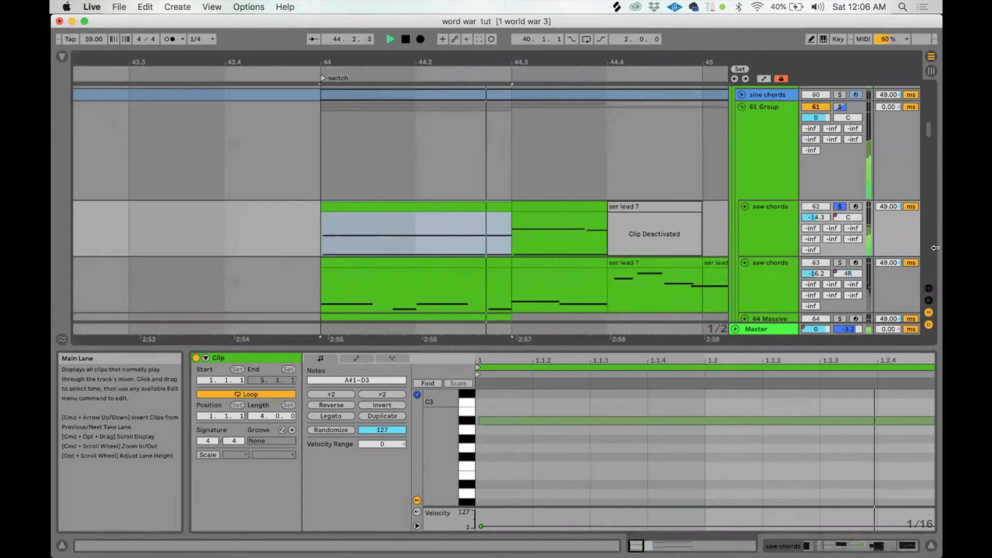
# - Set the delay of saw chords track 62 to 0.00 ms and play the clip again
pyautogui.press('space')
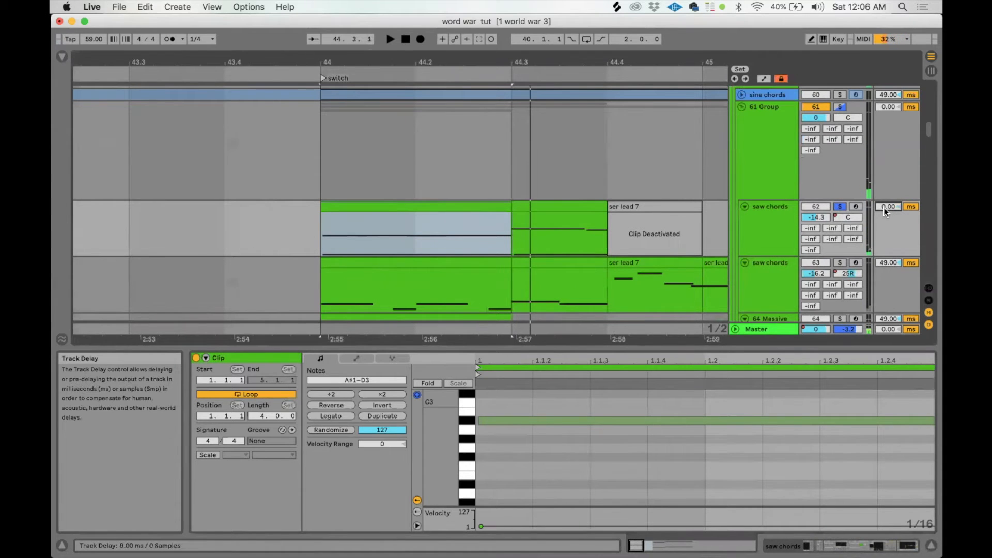
pyautogui.press('space')
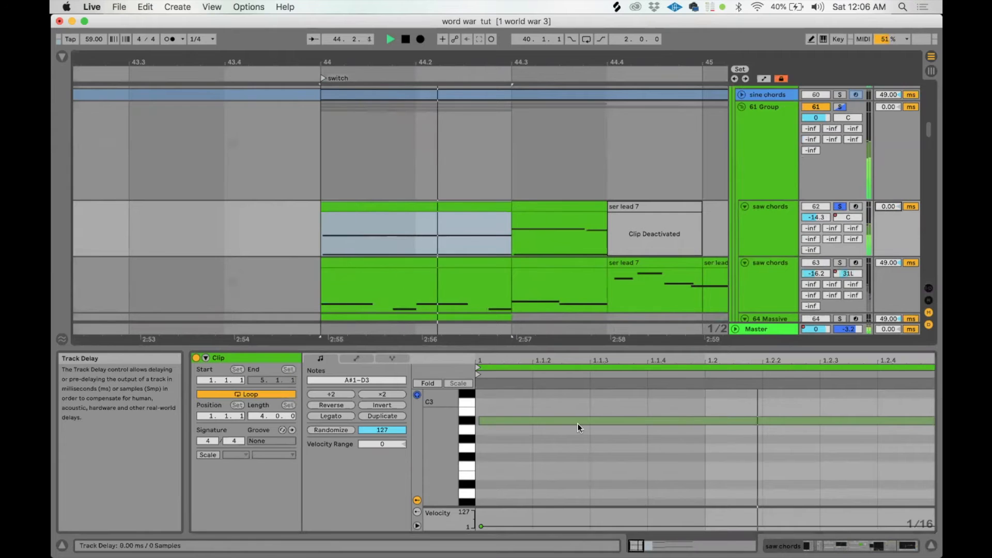
pyautogui.press('space')
# - Show the Serum Fil Cutoff envelope of the saw chords clip
pyautogui.click(344, 357)
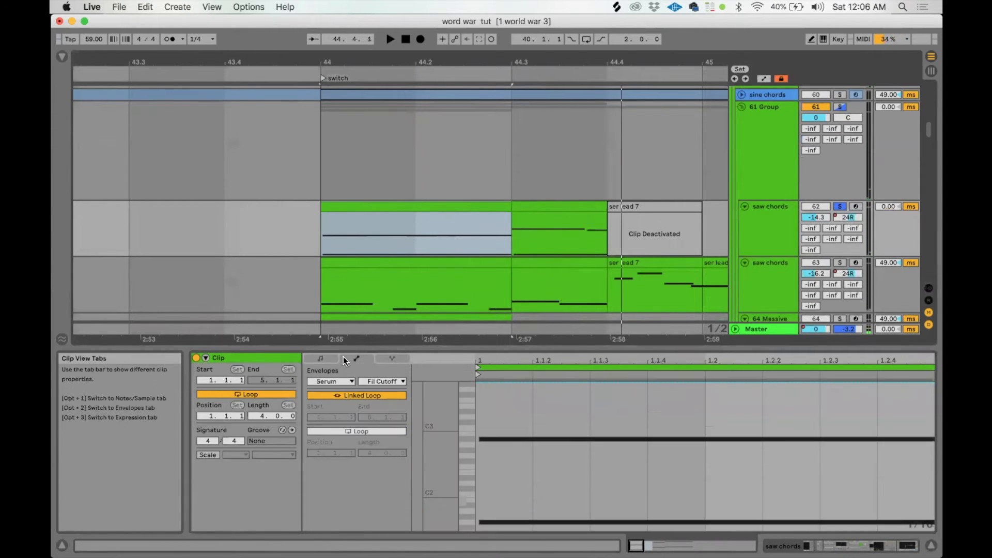
# - Shift all notes of track 62's saw chords clip at bar 44 earlier onto the grid, playing the clip to compare
pyautogui.doubleClick(377, 208)
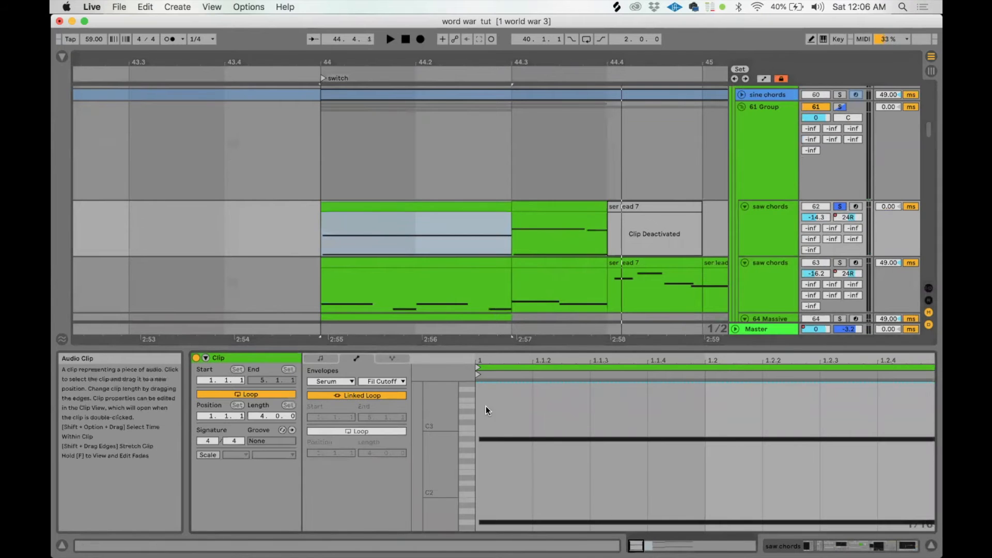
pyautogui.click(327, 359)
pyautogui.press('super+a')
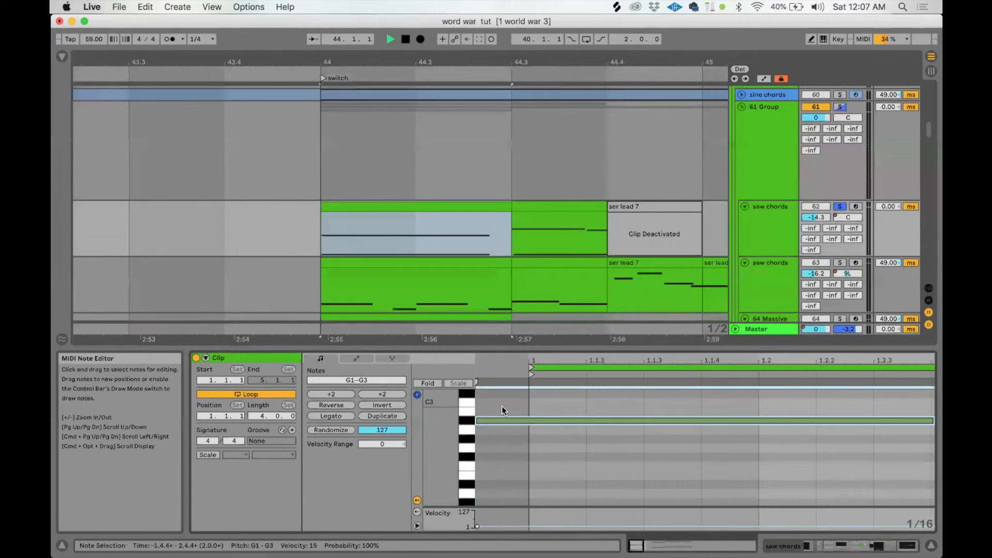
pyautogui.press('space')
pyautogui.press('space')
pyautogui.press('space')
pyautogui.press('super+shift+f')
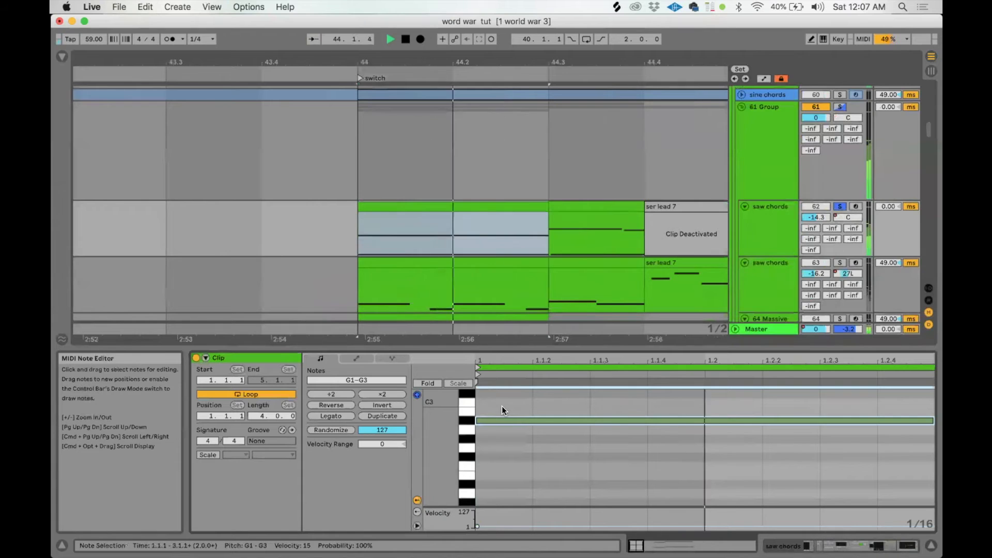
pyautogui.press('space')
# - Undo the note shift and the 0.00 ms delay change on saw chords track 62
pyautogui.press('super+z')
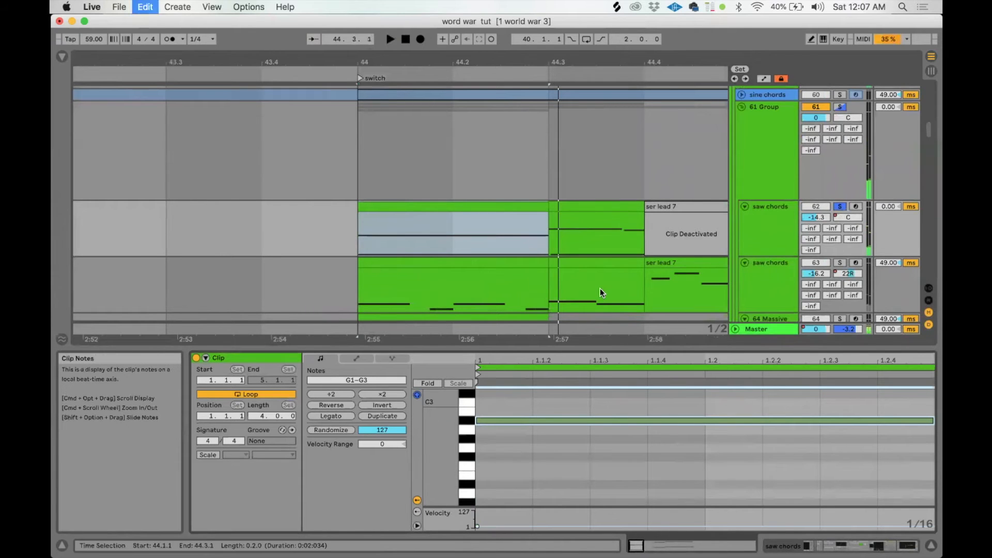
pyautogui.press('super+z')
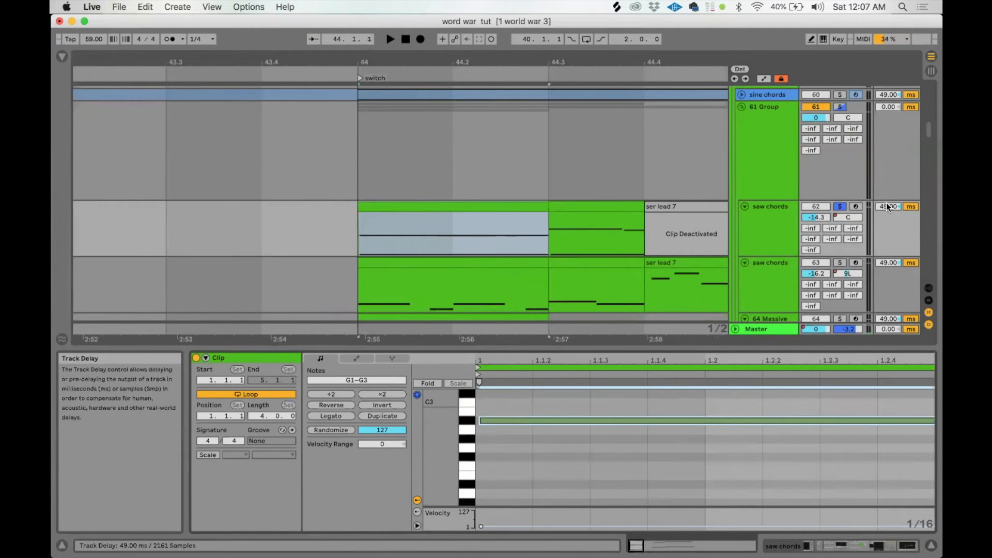
# - Solo saw chords track 63 and play it from the switch at bar 44
pyautogui.click(762, 266)
pyautogui.press('s')
pyautogui.press('space')
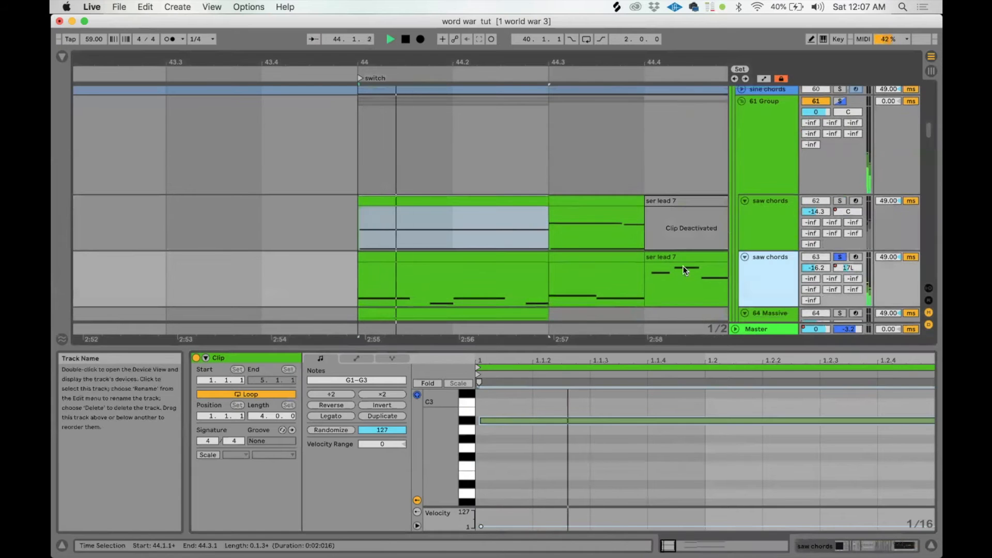
# - Open the Serum instrument of saw chords track 62, view its oscillators and modulation matrix, and close it
pyautogui.click(743, 223)
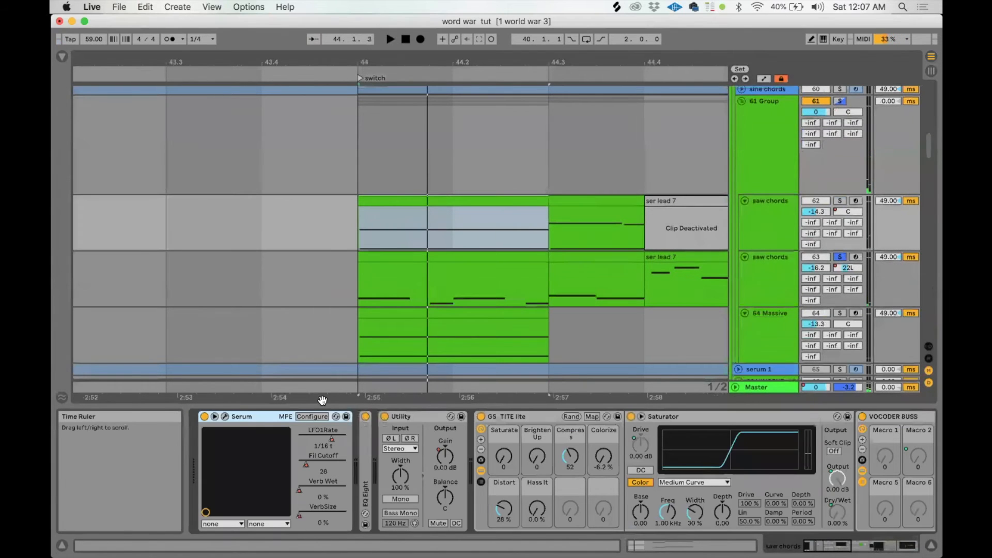
pyautogui.doubleClick(497, 419)
pyautogui.click(225, 416)
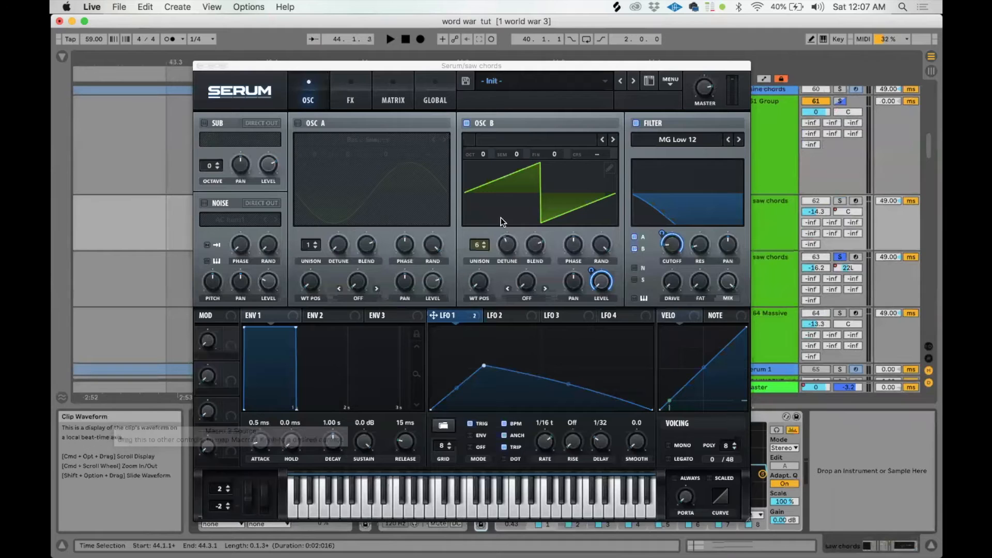
pyautogui.click(392, 100)
pyautogui.click(199, 66)
# - Audition the 64 Massive track soloed from bar 44 and view its Massive synth settings
pyautogui.click(743, 292)
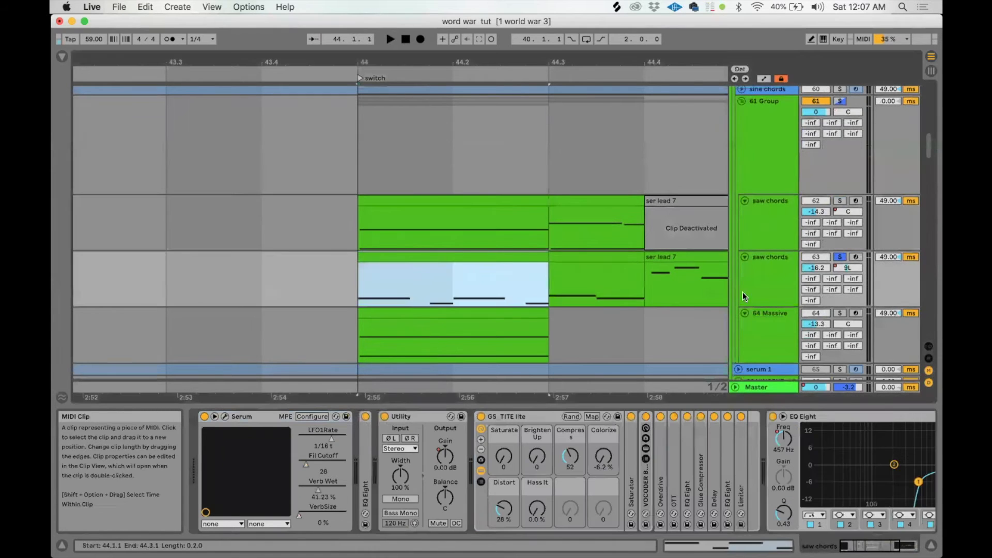
pyautogui.click(765, 315)
pyautogui.press('space')
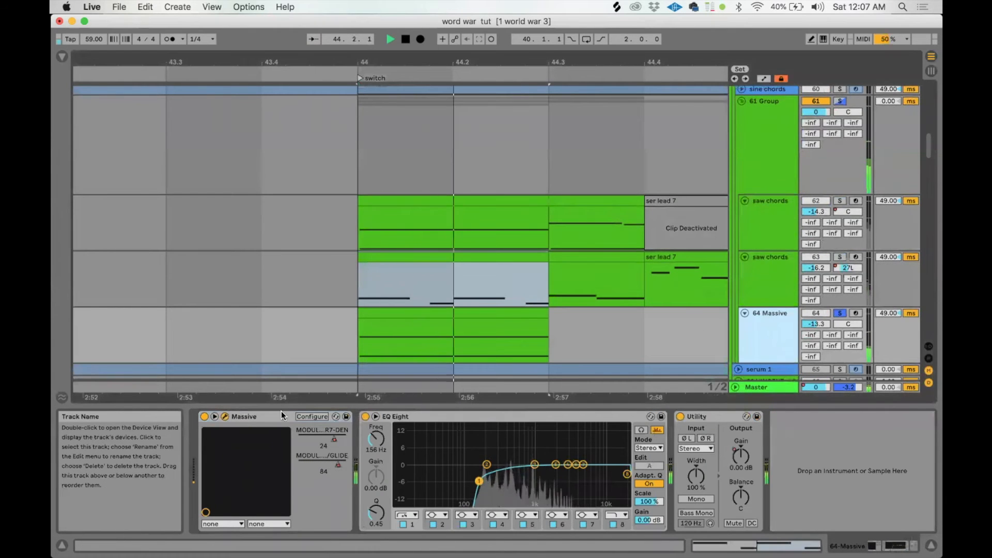
pyautogui.click(225, 417)
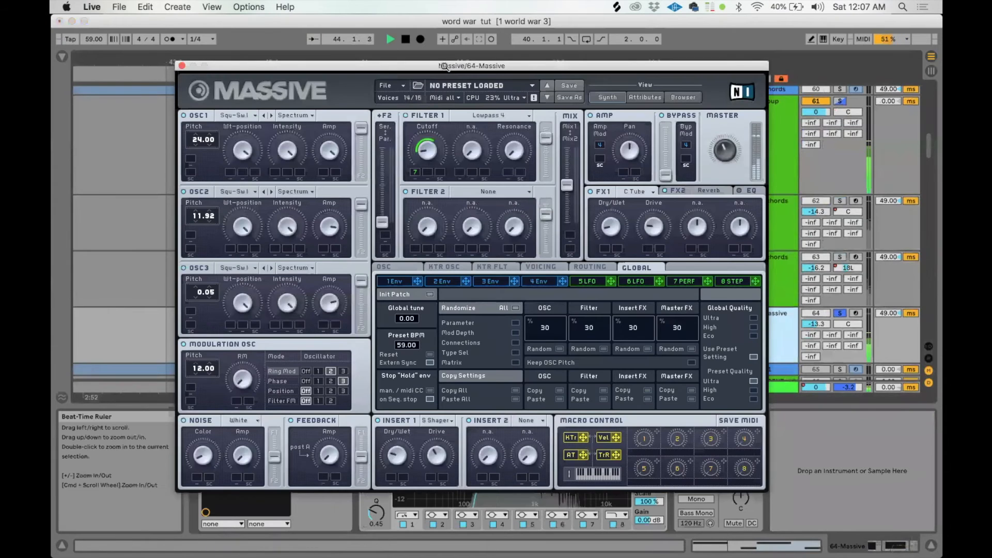
pyautogui.press('space')
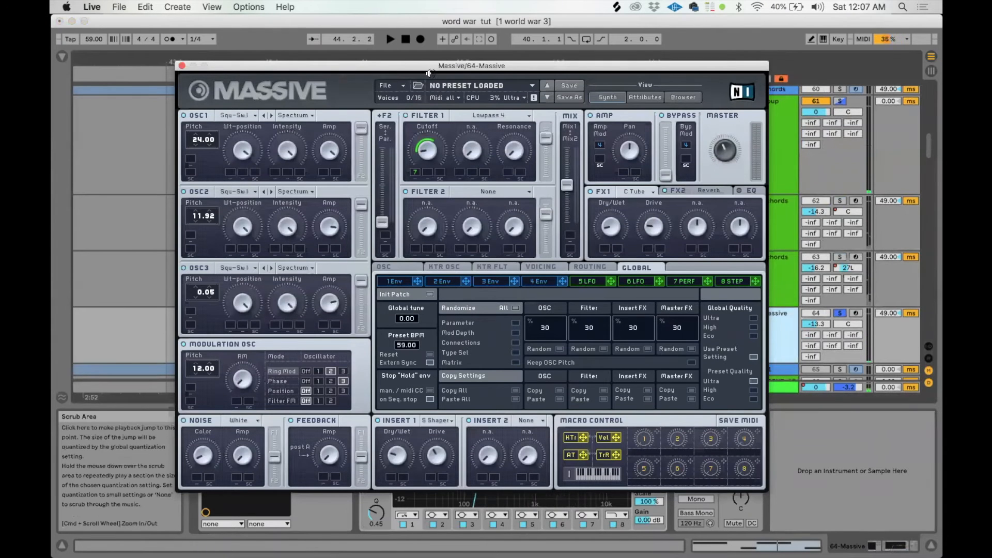
pyautogui.click(182, 67)
# - Audition saw chords track 63 soloed and show its Track Panning automation across bars 44 to 45
pyautogui.click(772, 258)
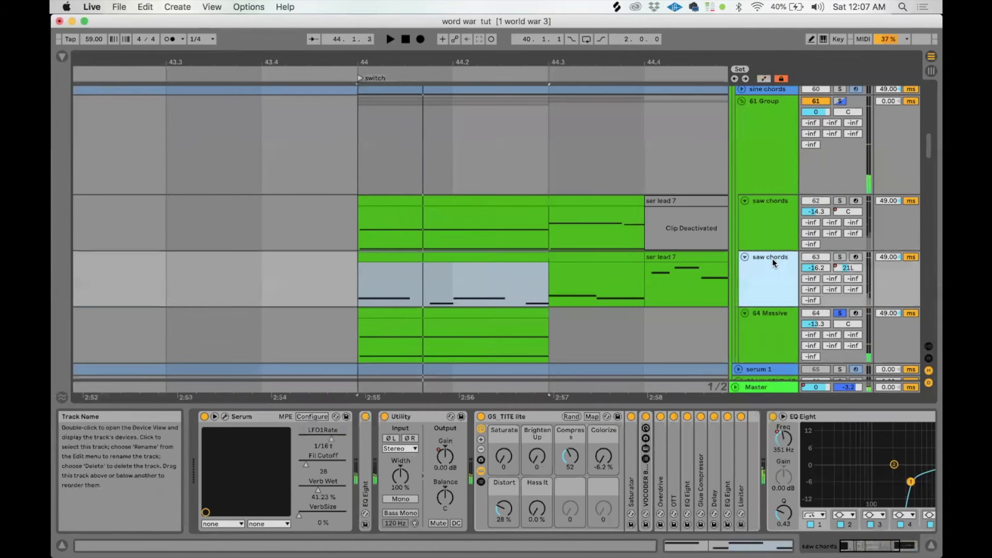
pyautogui.press('space')
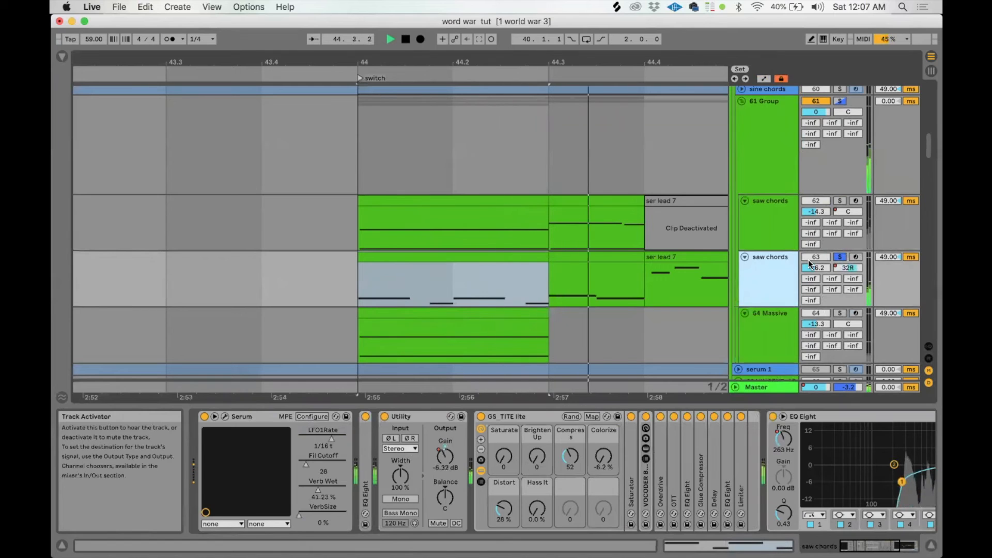
pyautogui.press('space')
pyautogui.press('a')
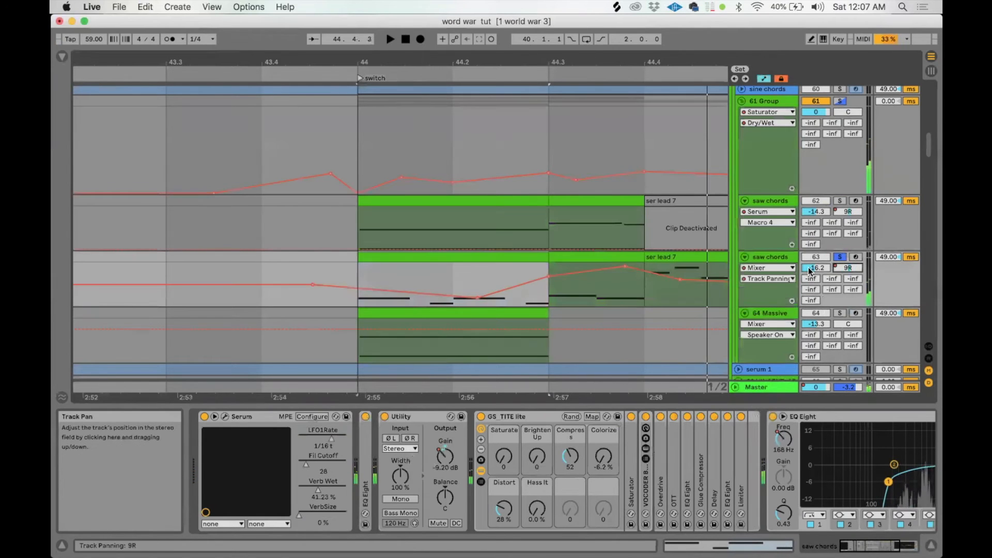
pyautogui.press('space')
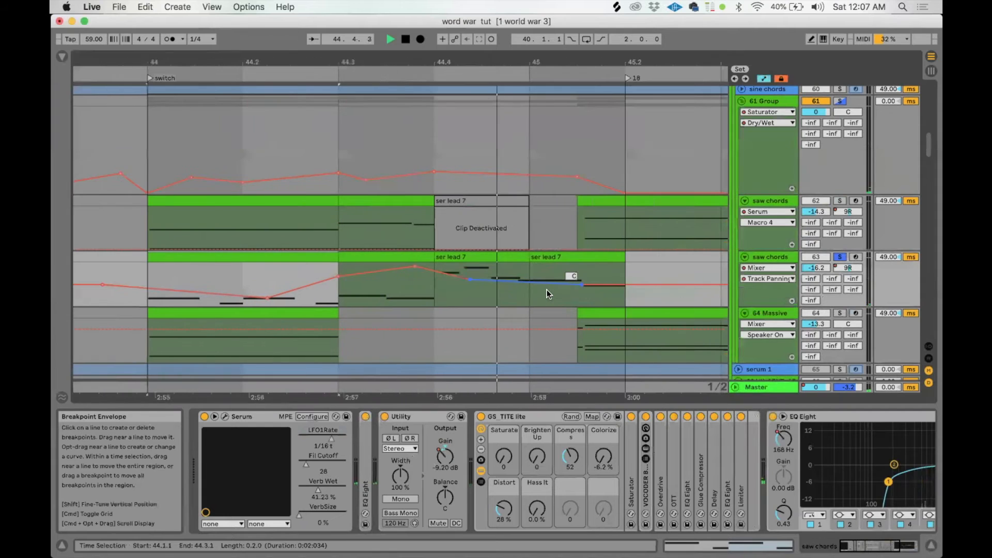
# - Solo the whole 61 Group and play its layered chord tracks through the switch section
pyautogui.click(840, 102)
pyautogui.press('space')
pyautogui.press('space')
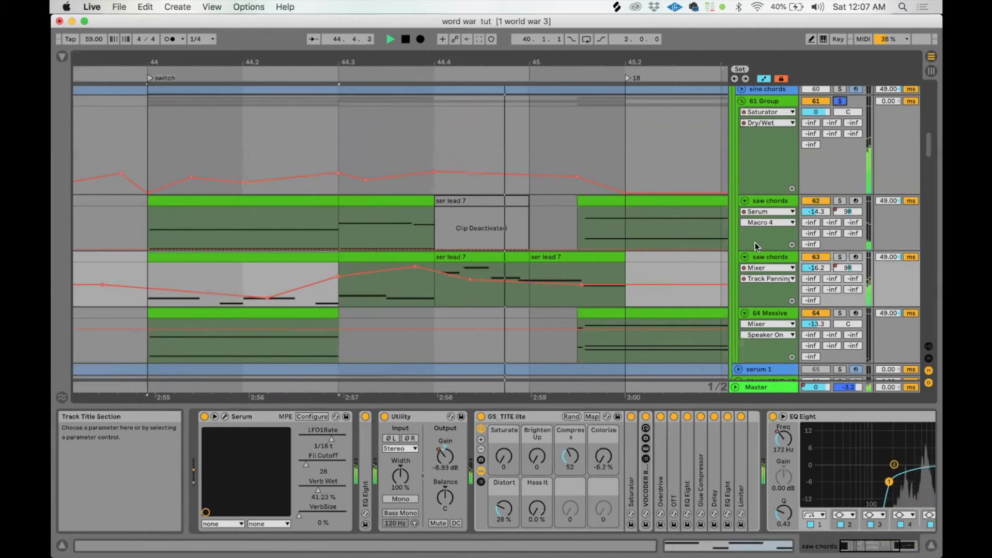
pyautogui.press('space')
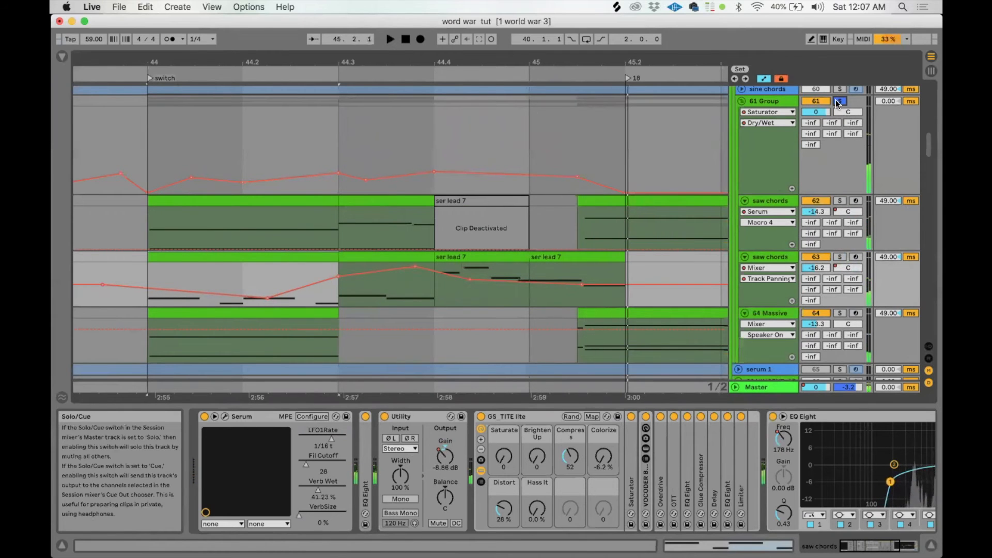
# - Unsolo the 61 Group and play the switch section in the full mix
pyautogui.click(840, 101)
pyautogui.press('space')
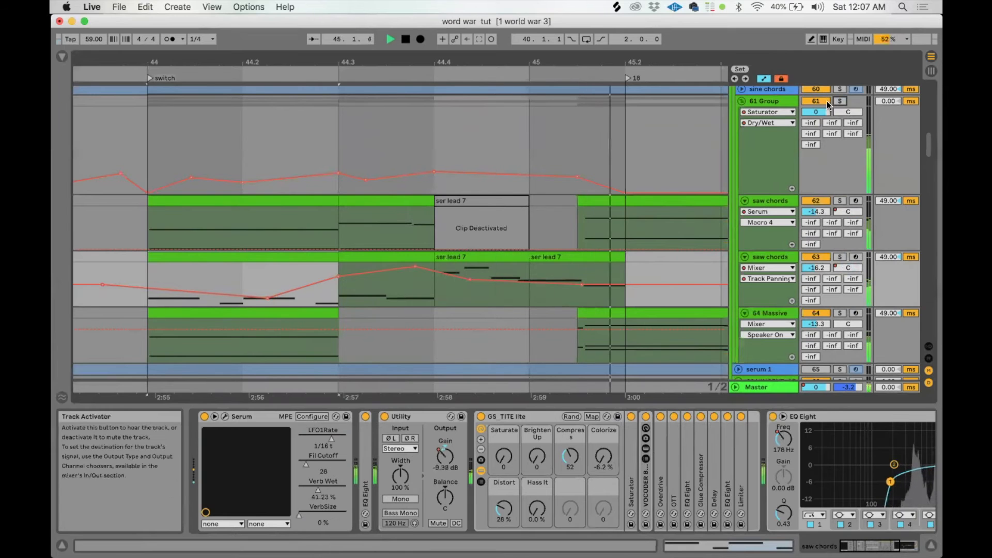
pyautogui.scroll(-2, 669, 203)
pyautogui.hotkey('alt', 'shift', 'f')
pyautogui.hotkey('alt', 'shift', 'f')
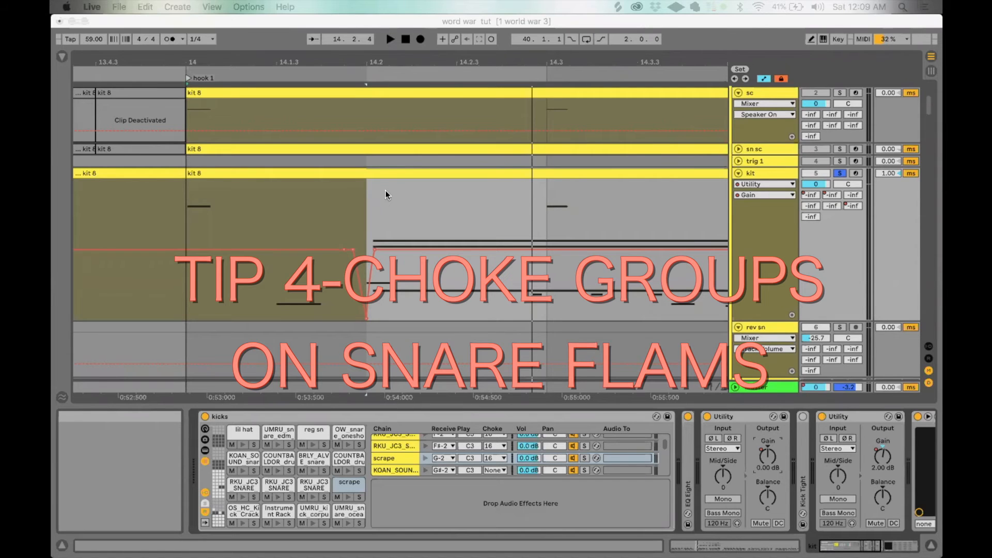
# - Preview the scrape pad of the kicks drum rack and select the scrape note at 9.1.2 in the kit 8 clip
pyautogui.click(347, 497)
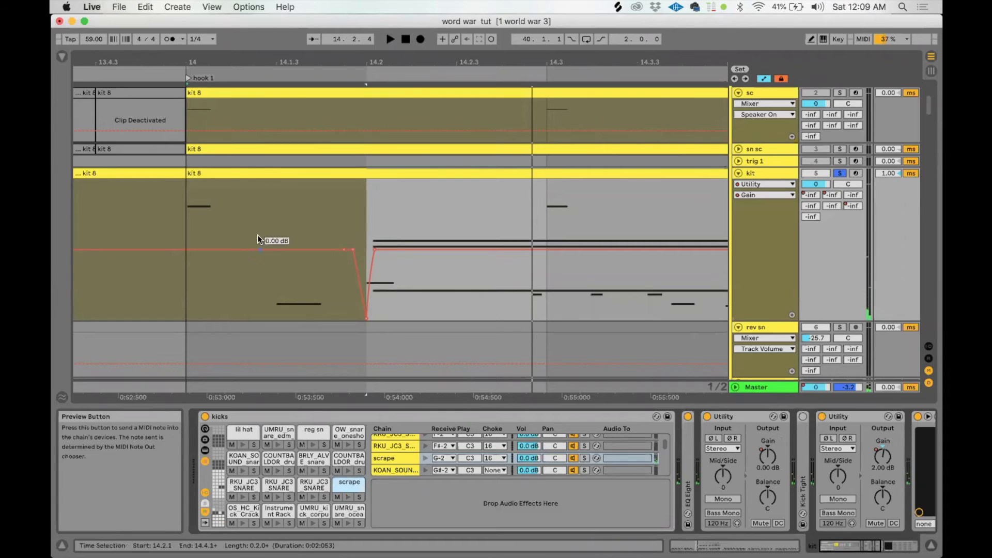
pyautogui.click(237, 172)
pyautogui.click(579, 492)
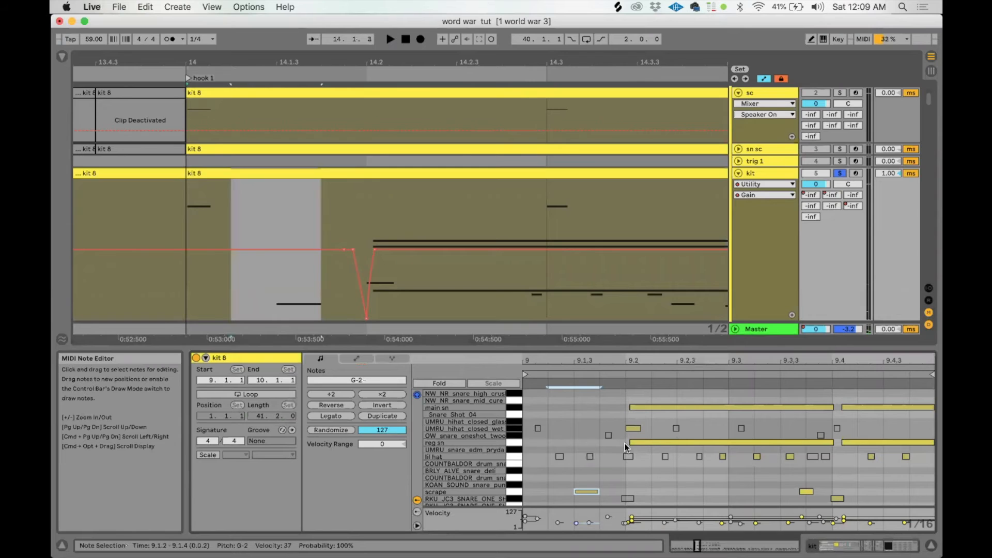
# - Select the layered main and regular snare notes at 9.2 in the kit 8 clip and play the passage
pyautogui.moveTo(619, 448); pyautogui.dragTo(659, 392)
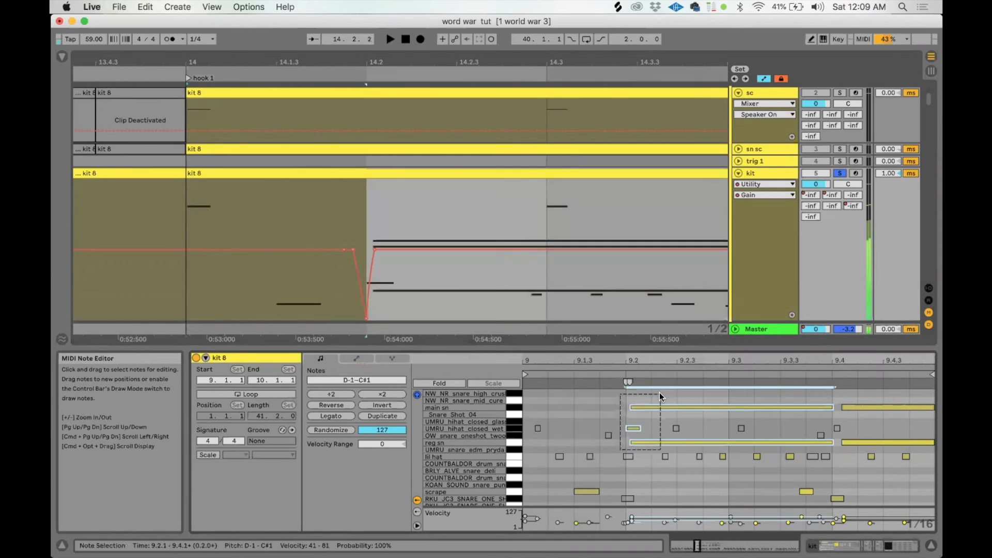
pyautogui.press('space')
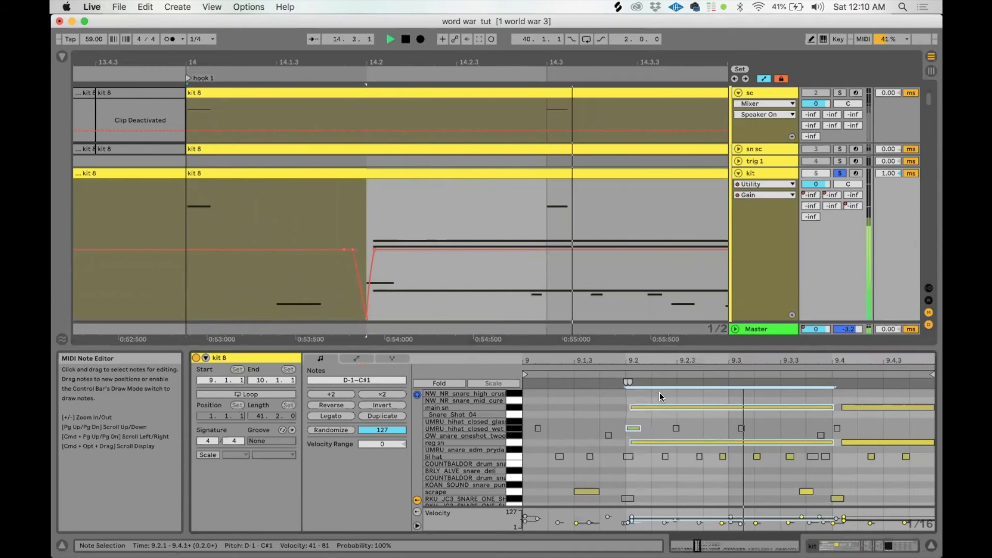
pyautogui.hscroll(5, 759, 468)
pyautogui.press('space')
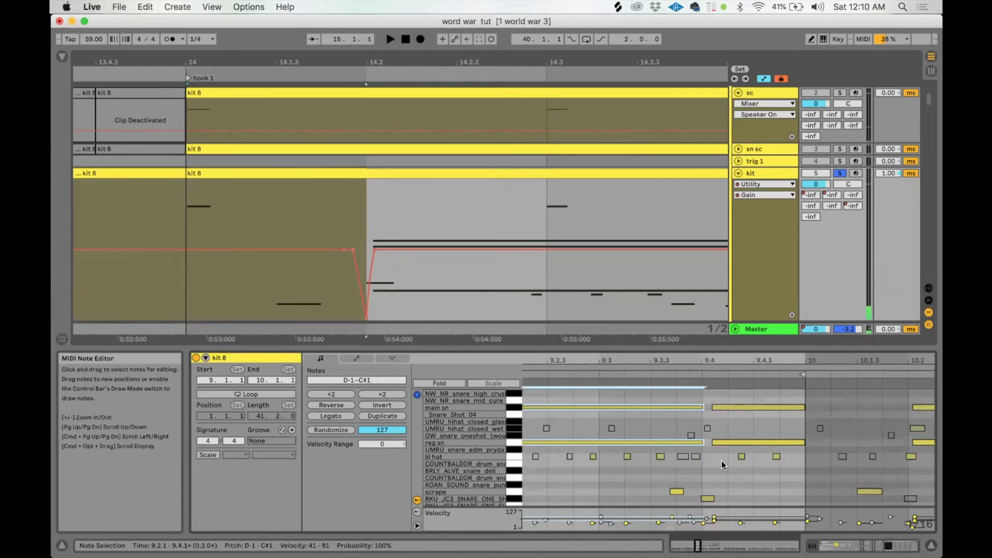
# - Select the snare layers at 9.4, pick the short RKU_JC3 snare note before them, and audition from 9.3
pyautogui.moveTo(721, 467); pyautogui.dragTo(723, 365)
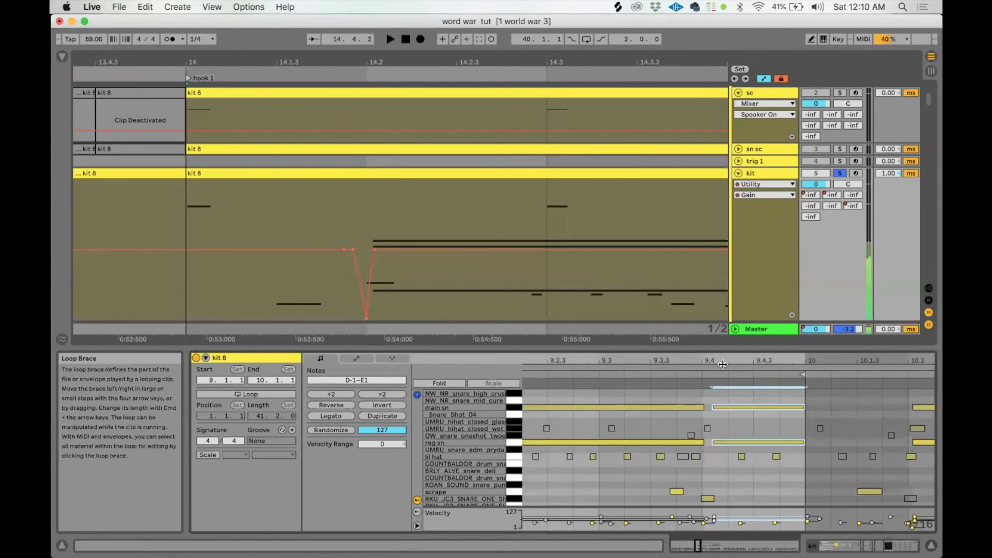
pyautogui.click(708, 498)
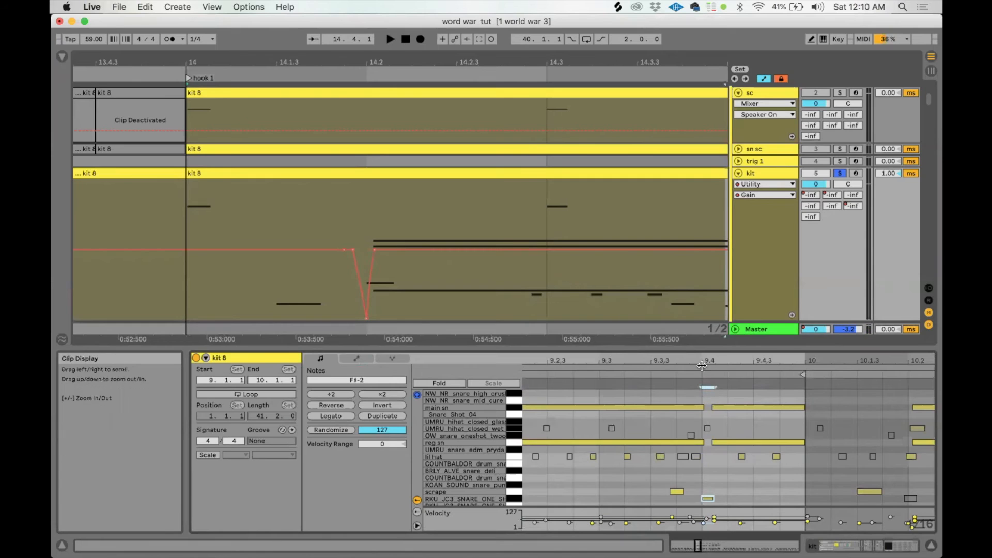
pyautogui.click(604, 376)
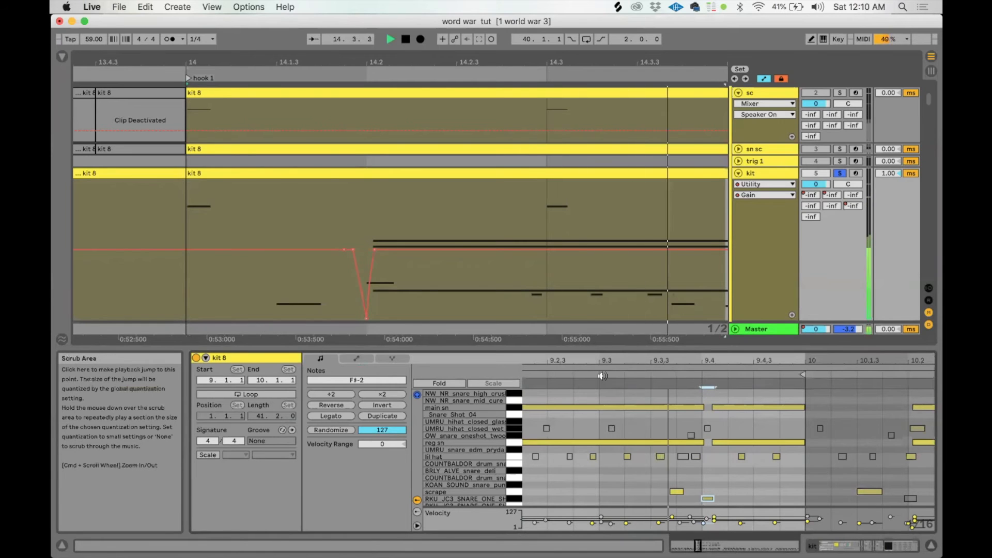
pyautogui.press('space')
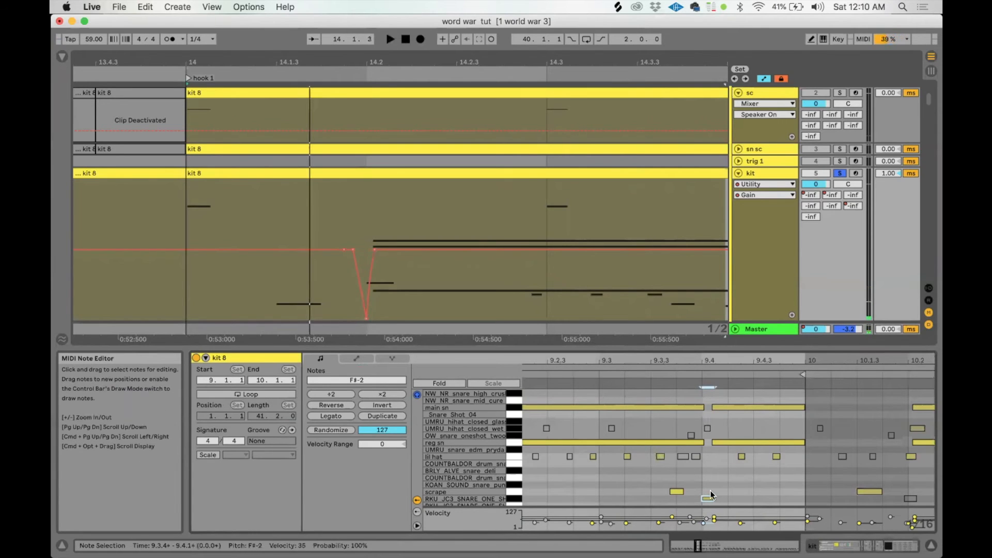
# - Compare the short RKU_JC3 flam note at 9.4 with the main snare layers by selecting each in turn
pyautogui.click(709, 499)
pyautogui.click(708, 499)
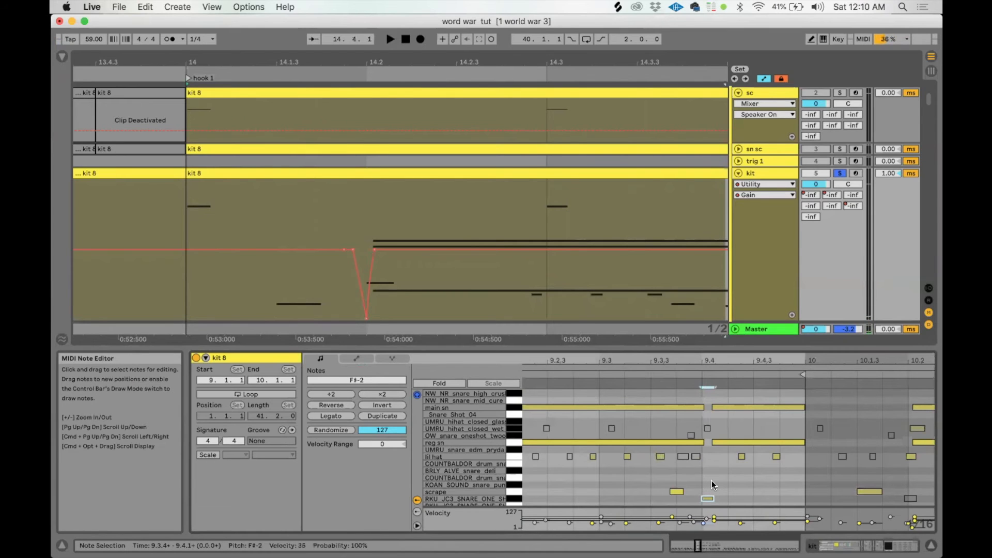
pyautogui.click(719, 466)
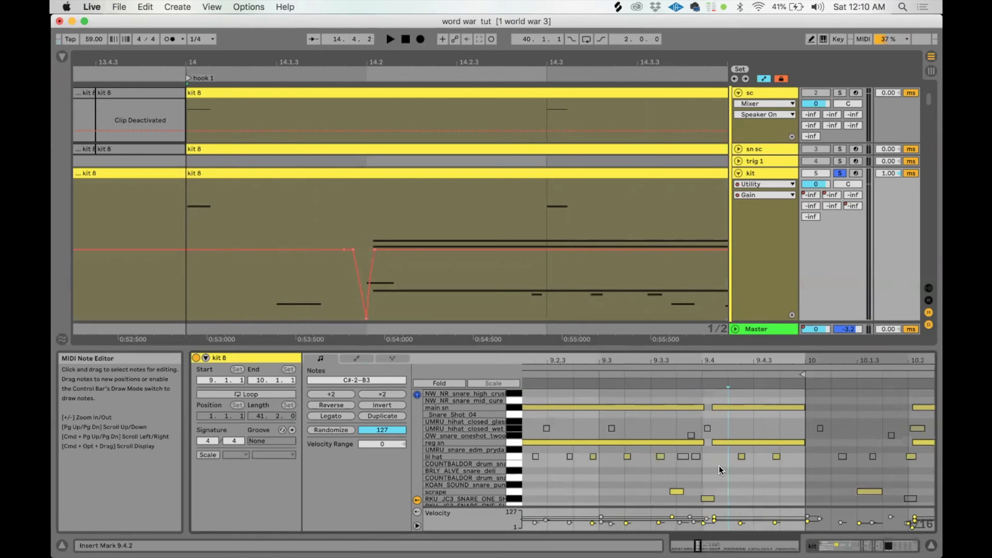
pyautogui.moveTo(718, 466); pyautogui.dragTo(739, 373)
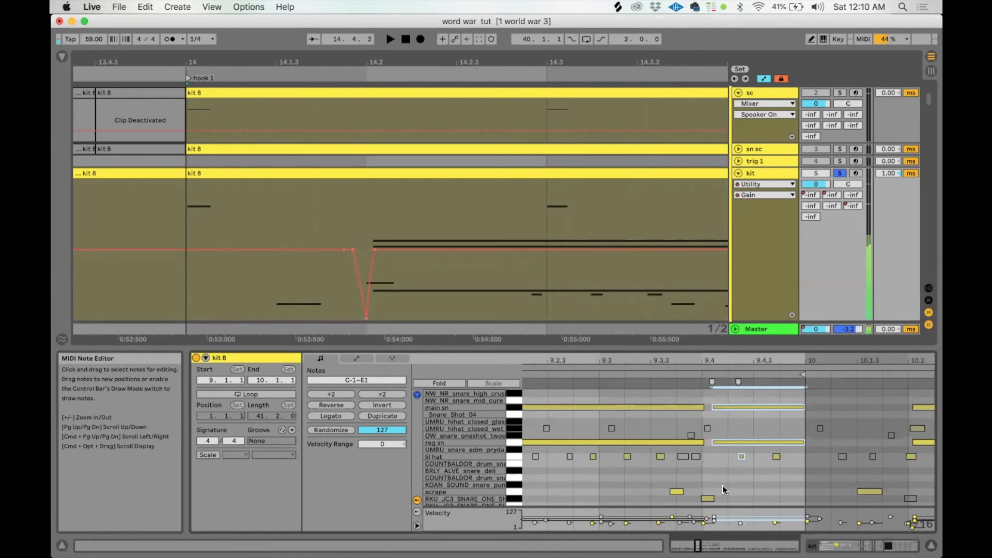
# - Locate the scrape note at 9.3.4, return to the kicks drum rack, and preview its scrape chain
pyautogui.scroll(-3, 699, 485)
pyautogui.click(677, 453)
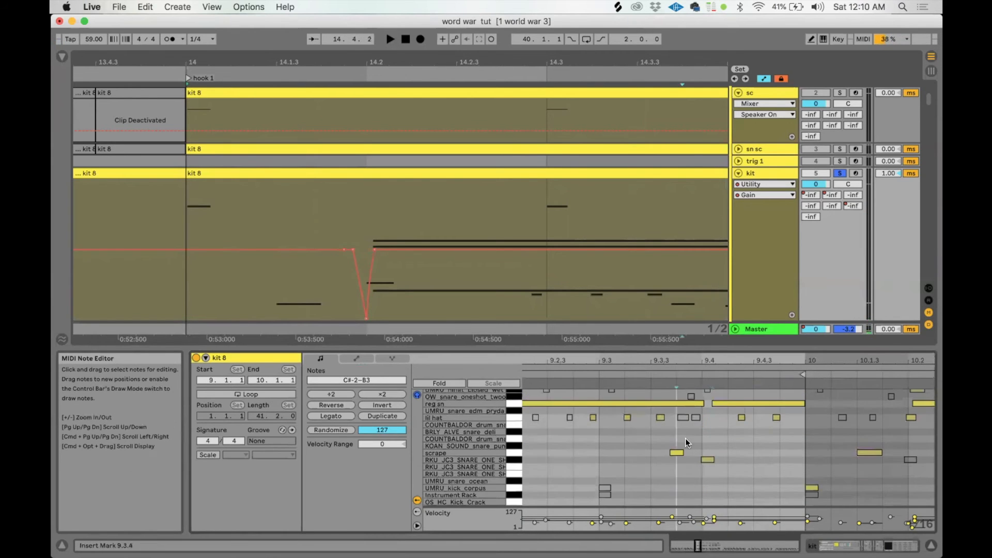
pyautogui.hotkey('shift', 'Tab')
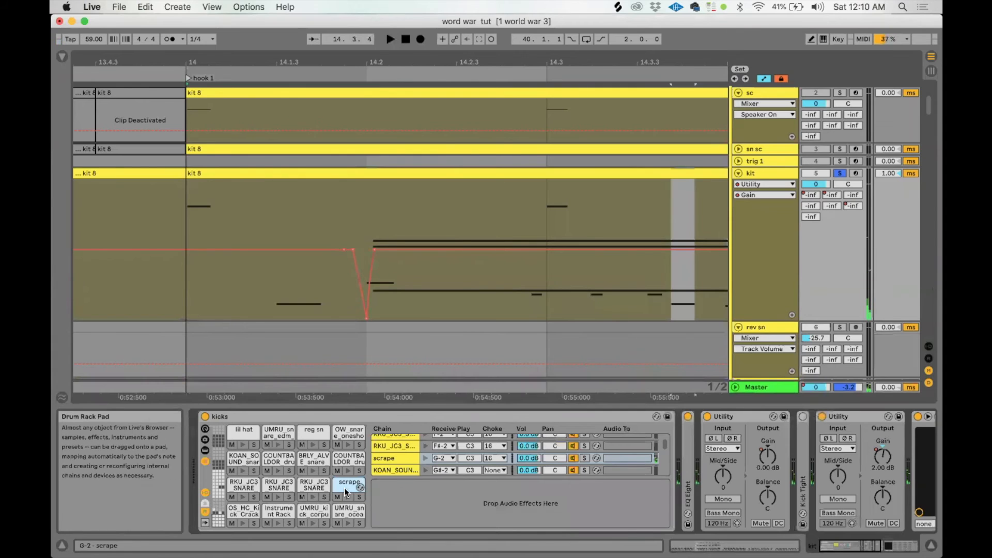
pyautogui.click(424, 459)
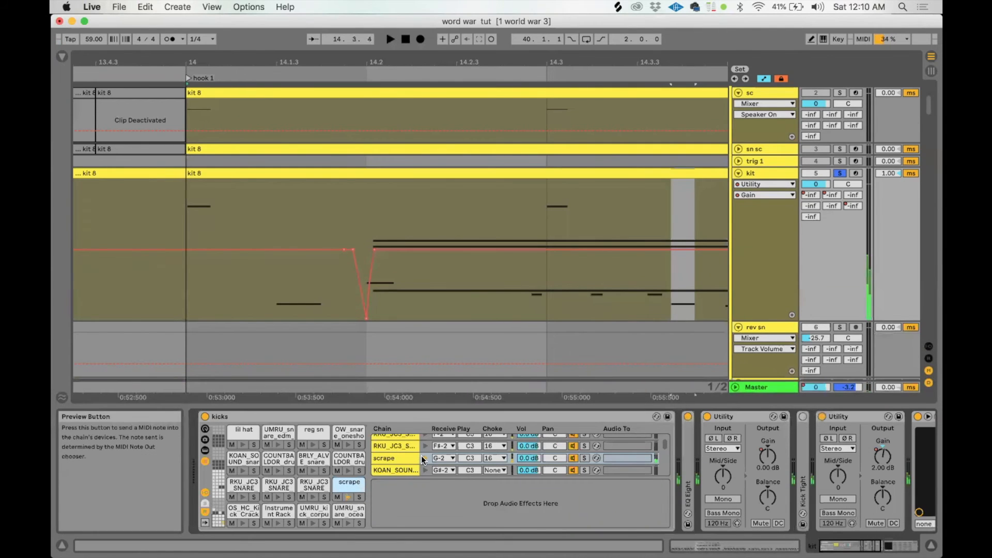
# - Check the scrape chain's choke group options and preview the neighbouring RKU_JC3 snare chain in the kicks rack
pyautogui.click(495, 458)
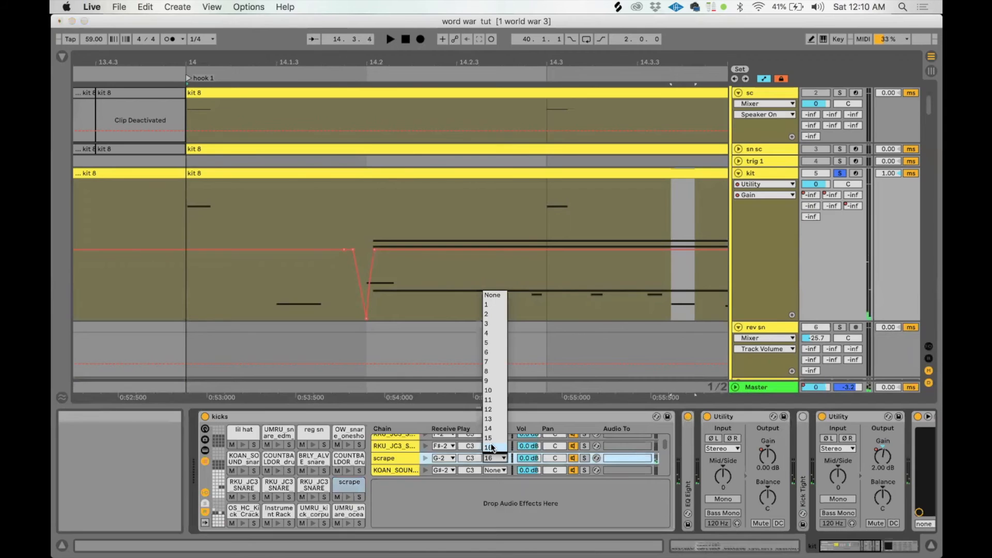
pyautogui.click(450, 441)
pyautogui.click(423, 446)
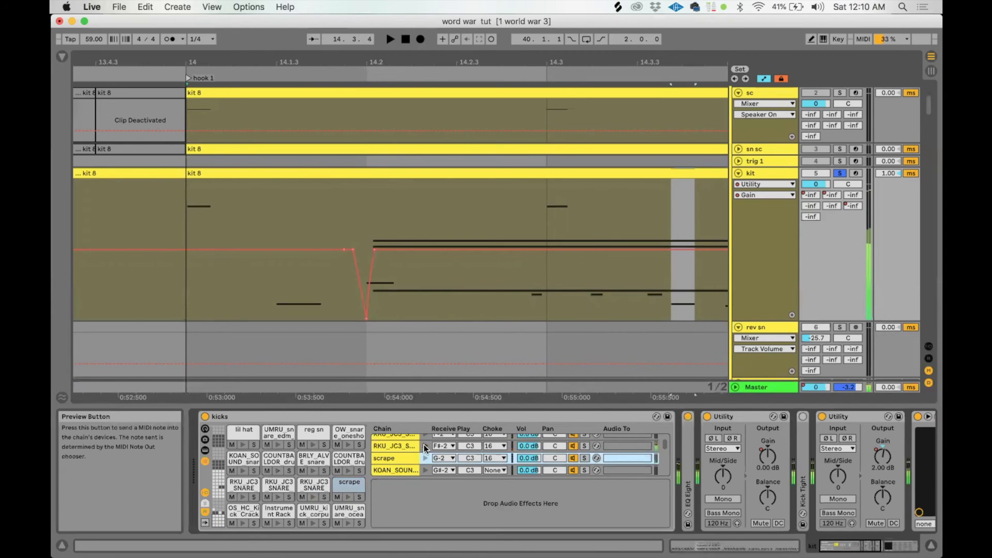
pyautogui.click(425, 444)
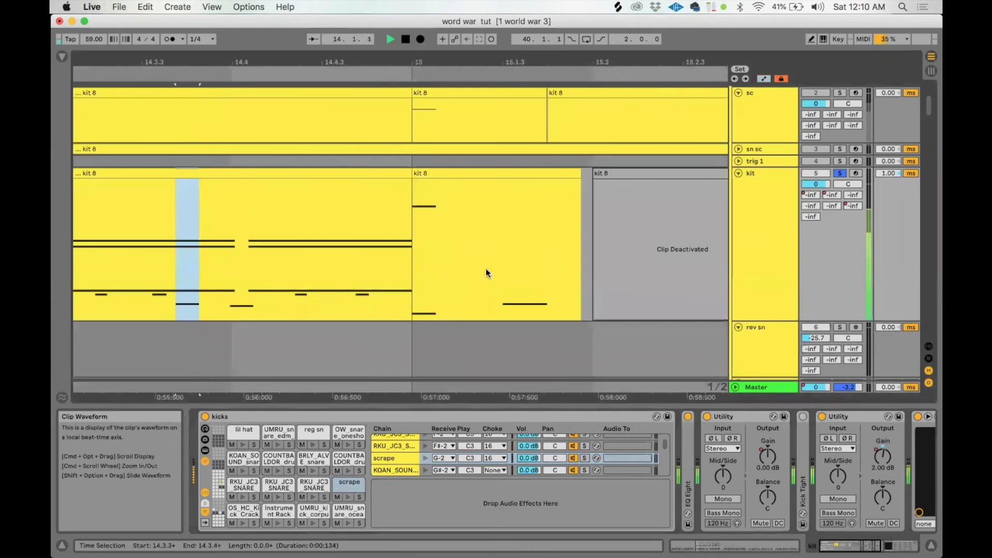
# - Set the choke group of all chains in the kicks drum rack to None and select the KOAN_SOUND snare chain
pyautogui.hscroll(-5, 476, 268)
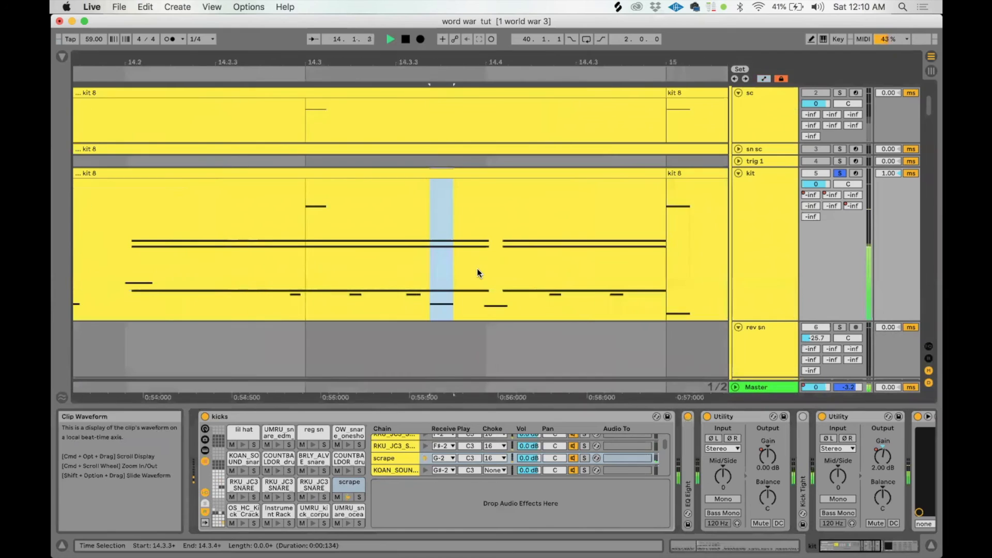
pyautogui.hscroll(-3, 473, 268)
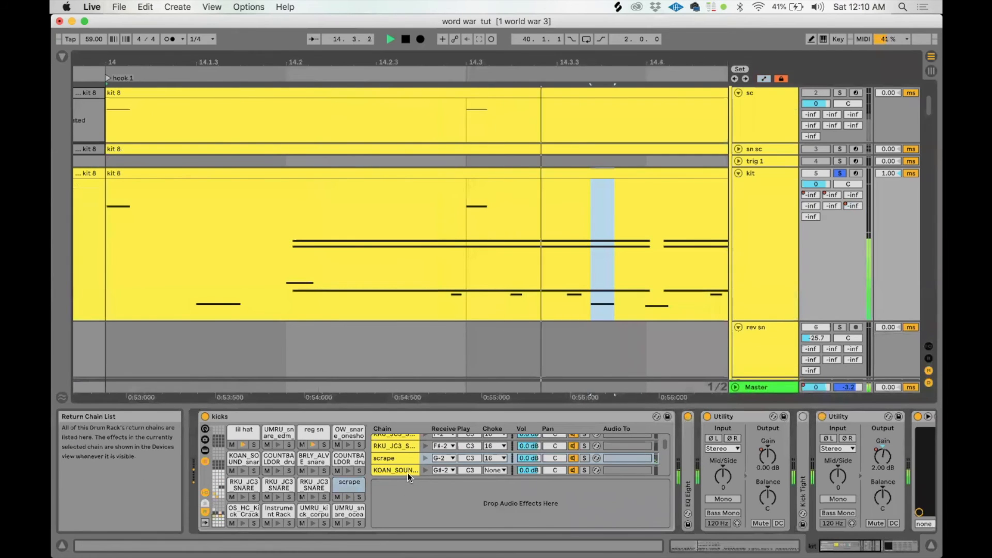
pyautogui.click(396, 460)
pyautogui.press('super+a')
pyautogui.click(494, 459)
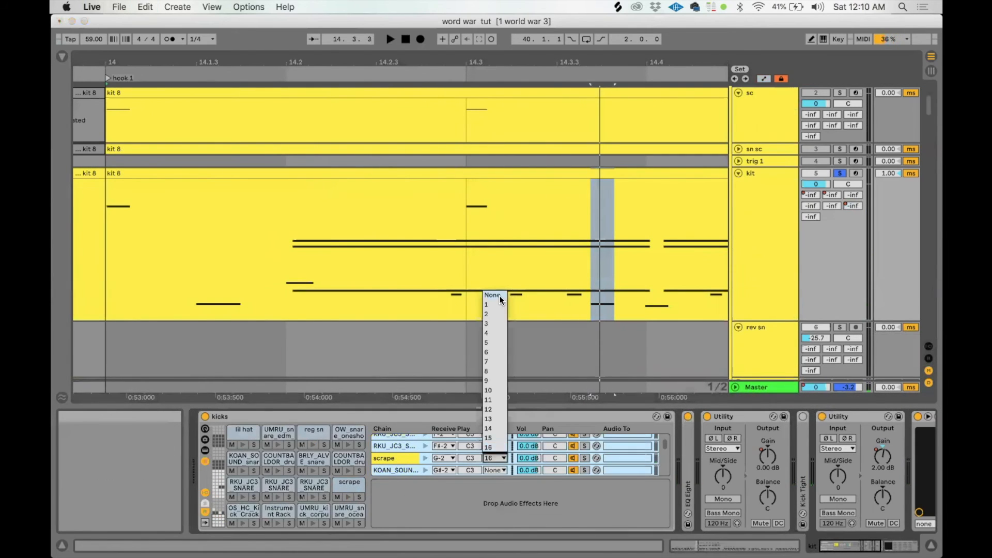
pyautogui.click(499, 296)
pyautogui.click(394, 466)
# - Audition the kit 8 snare passage without choke groups from bar 14 and again from 14.3, and select the scrape chain
pyautogui.press('space')
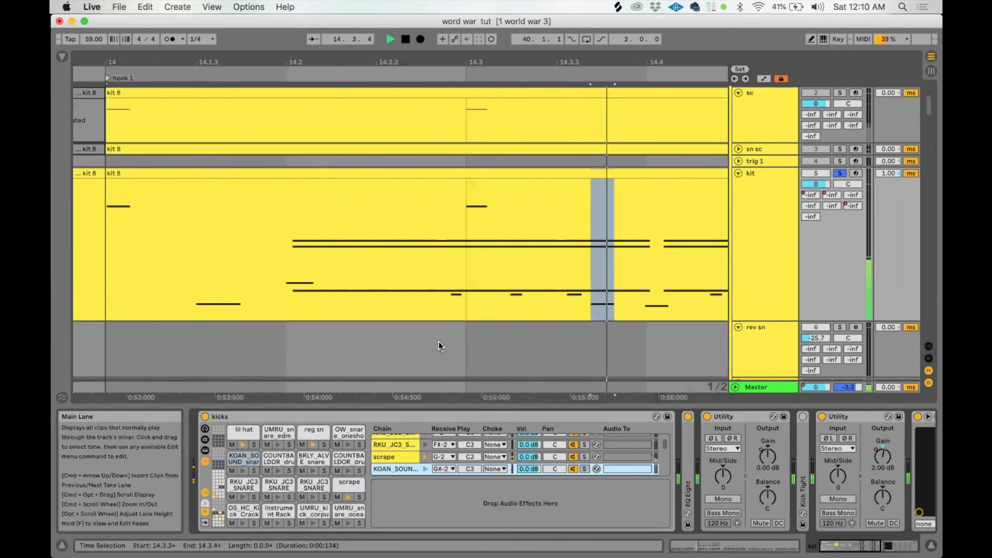
pyautogui.hscroll(2, 415, 258)
pyautogui.hscroll(1, 415, 260)
pyautogui.click(290, 278)
pyautogui.press('space')
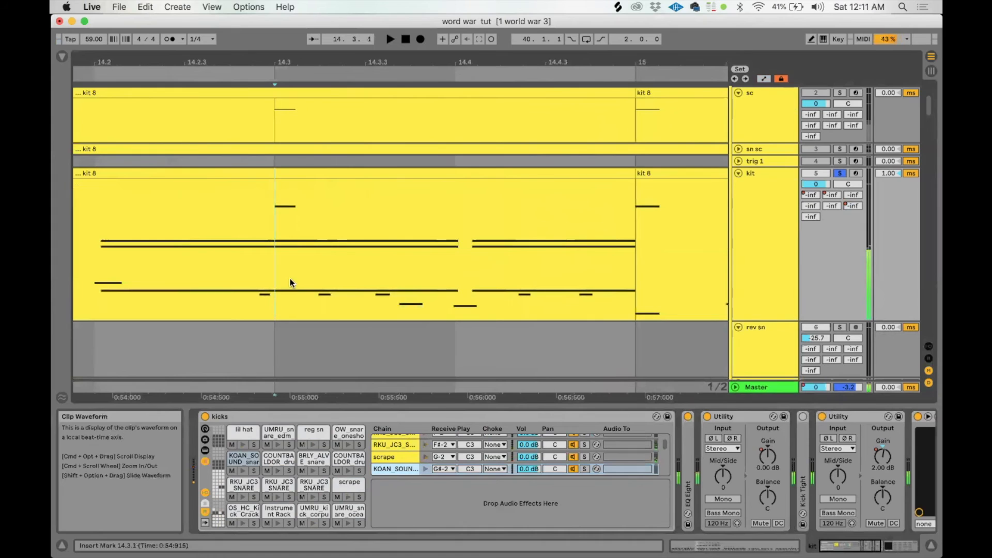
pyautogui.keyDown('shift'); pyautogui.click(566, 262); pyautogui.keyUp('shift')
pyautogui.press('space')
pyautogui.press('space')
pyautogui.click(395, 456)
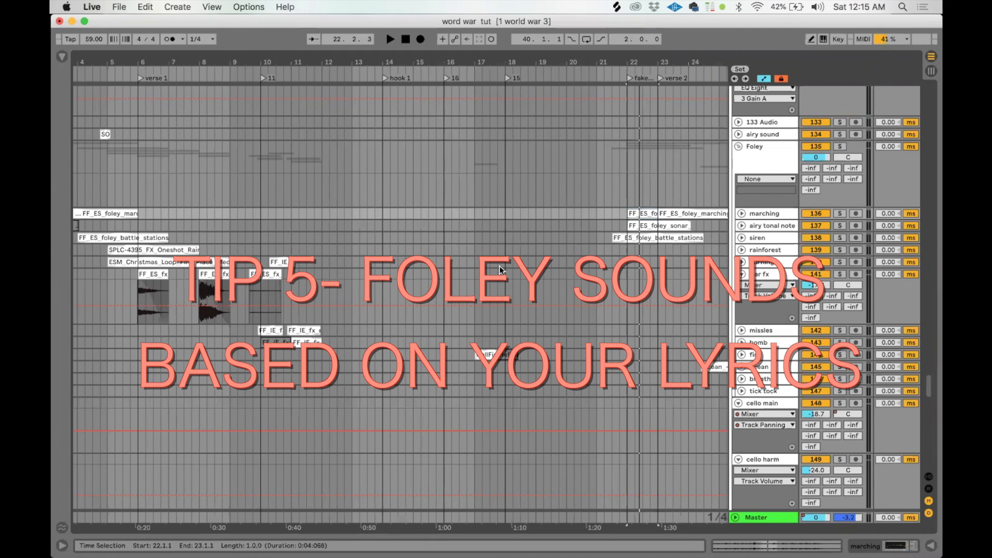
# - Audition the explosion clips at bars 6 and 8 on the war fx track, toggling the track's solo
pyautogui.hscroll(-3, 356, 297)
pyautogui.click(193, 276)
pyautogui.press('space')
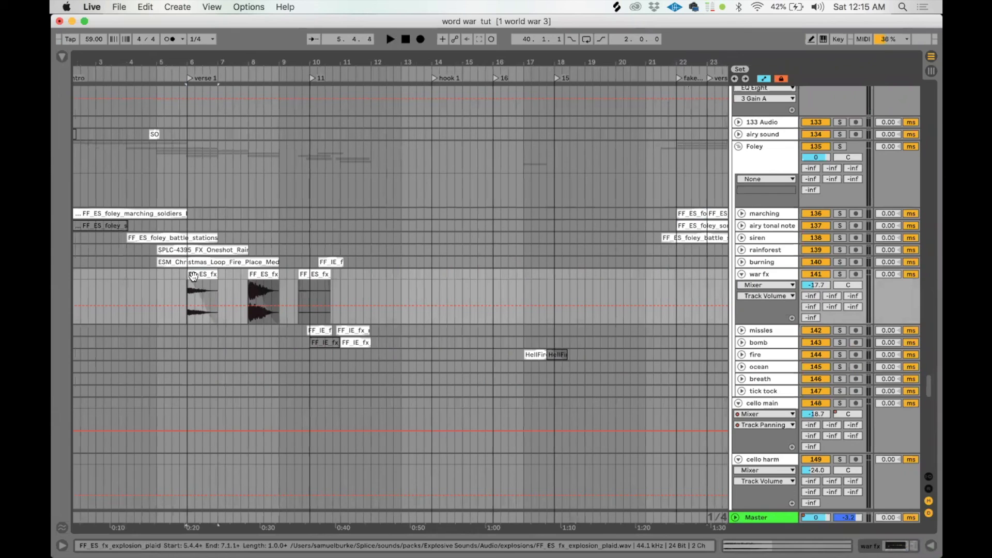
pyautogui.press('s')
pyautogui.press('space')
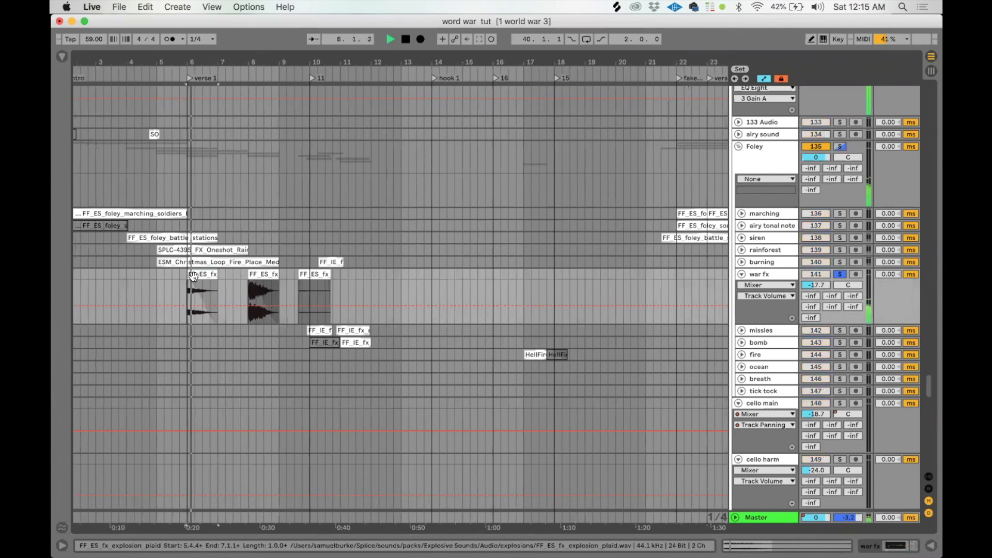
pyautogui.press('space')
pyautogui.click(268, 275)
pyautogui.press('s')
pyautogui.press('space')
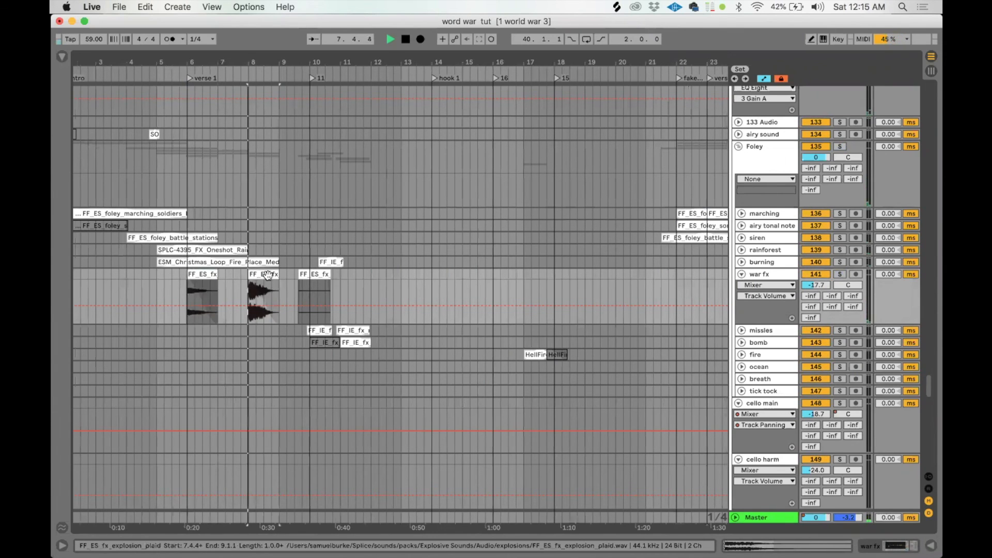
# - Solo the breath track and play its short clip just before bar 29
pyautogui.hscroll(10, 381, 290)
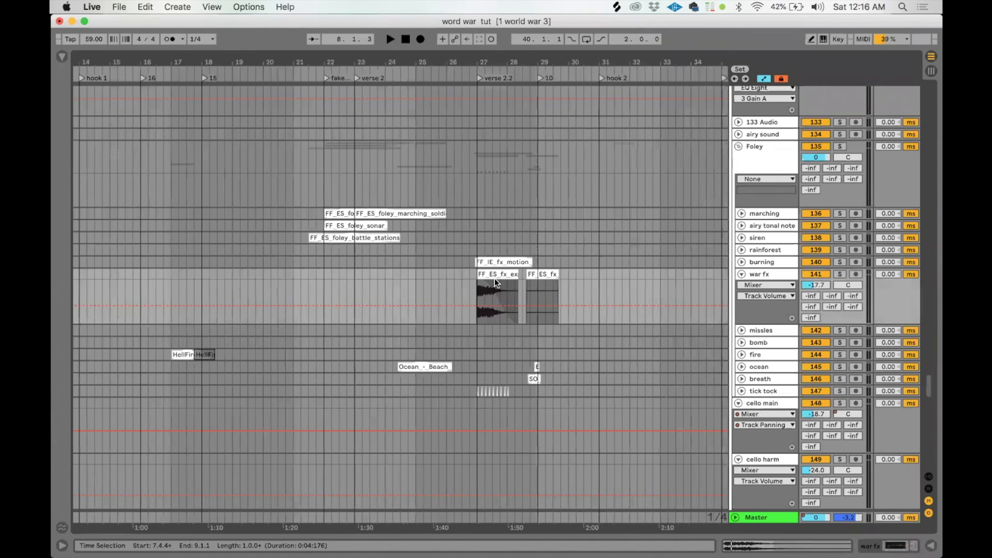
pyautogui.click(532, 379)
pyautogui.press('s')
pyautogui.press('space')
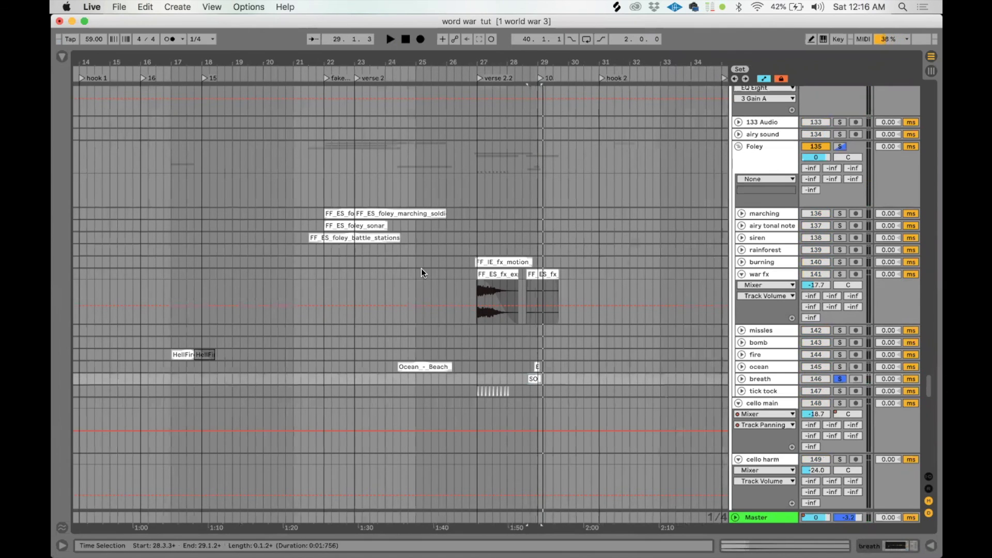
# - Select the Christmas fireplace loop clip starting at bar 5 on the burning track
pyautogui.hscroll(-12, 420, 271)
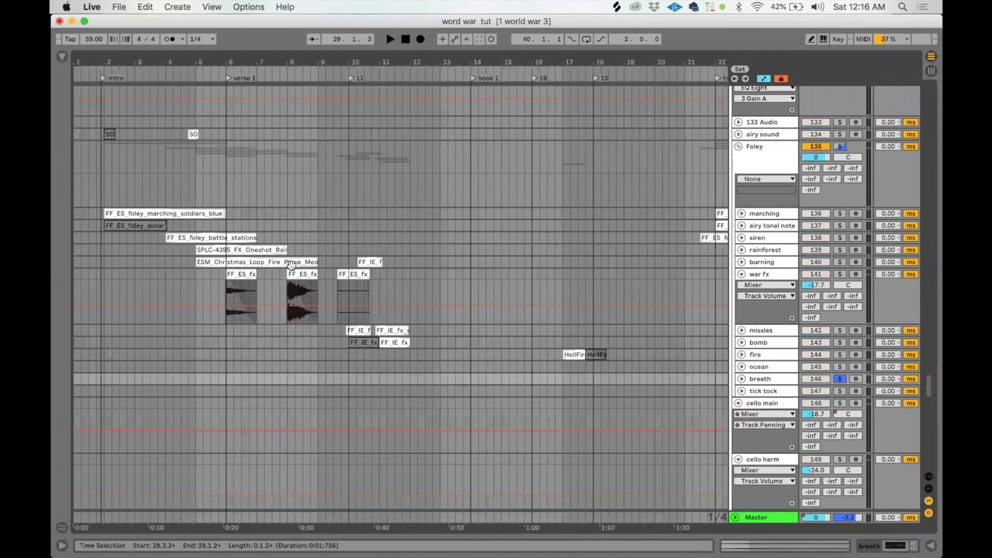
pyautogui.click(291, 265)
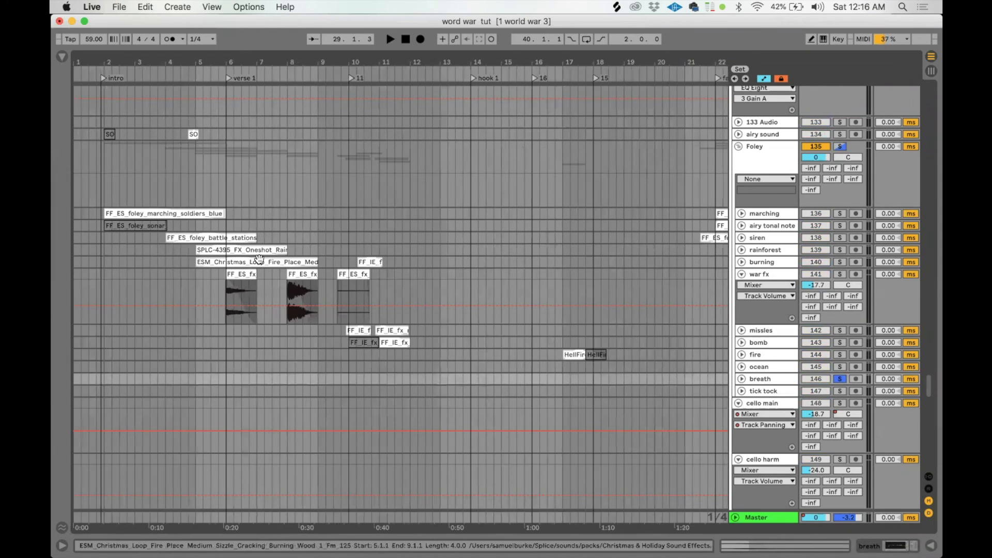